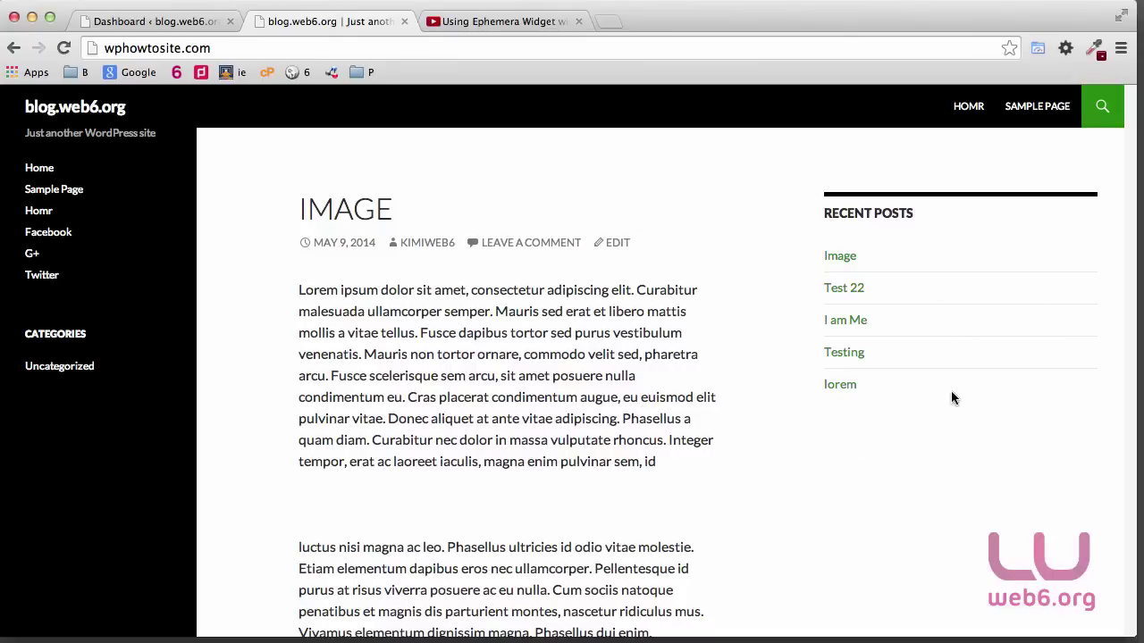
Step: Switch to the tab with the YouTube video 'Using Ephemera Widget with Twenty Fourteen WordPress'
click(528, 24)
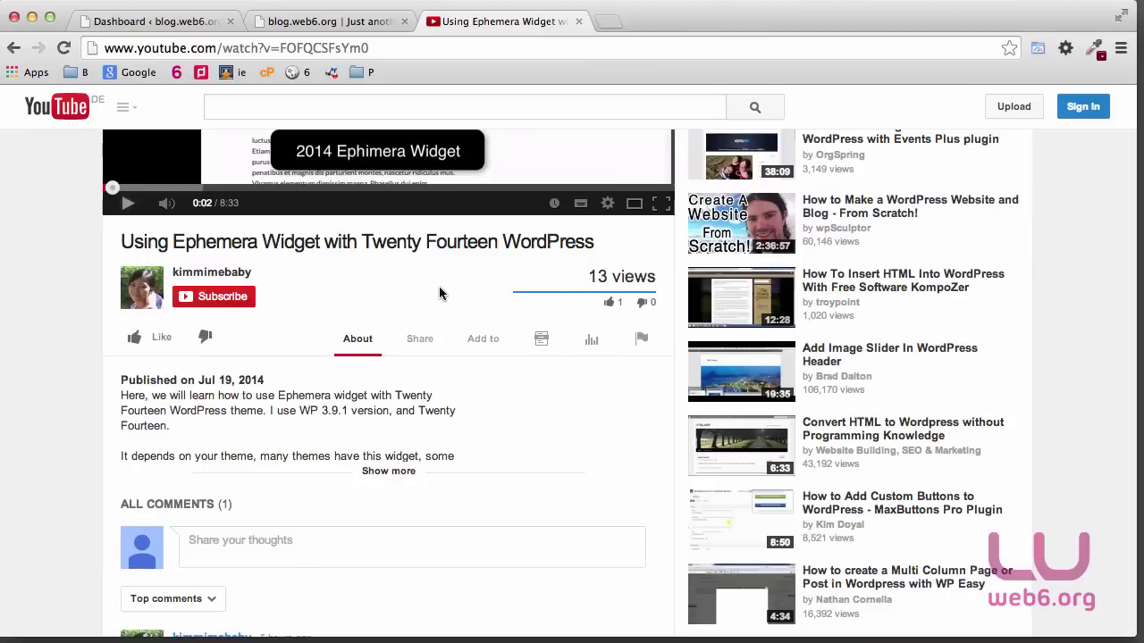
Step: Bring up the video's Share options and show its iframe embed code
click(421, 349)
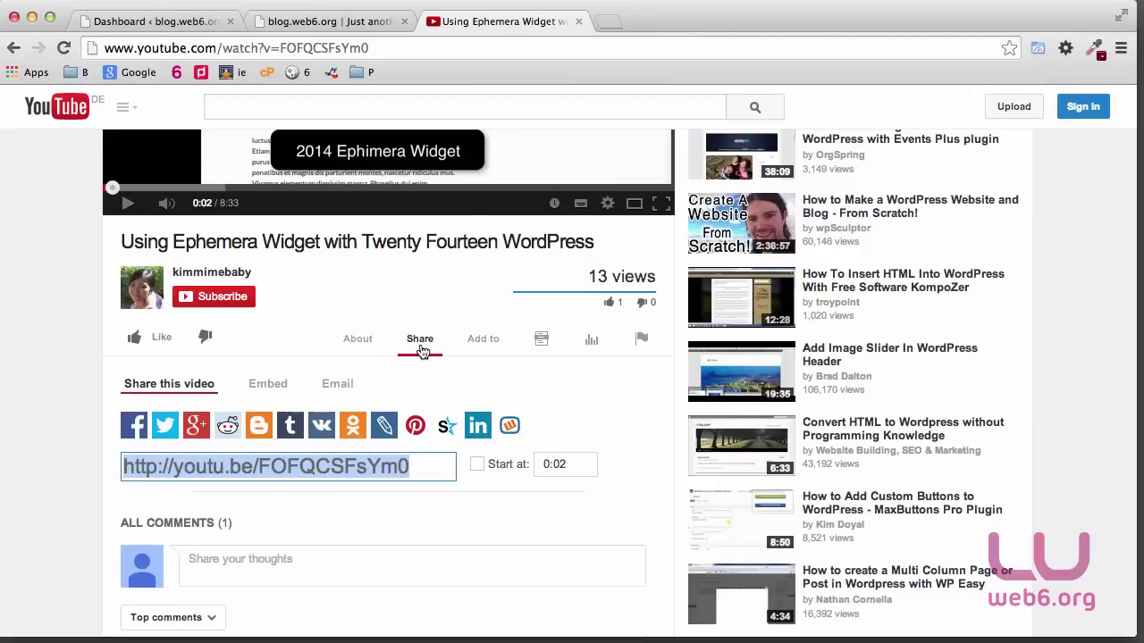
click(263, 394)
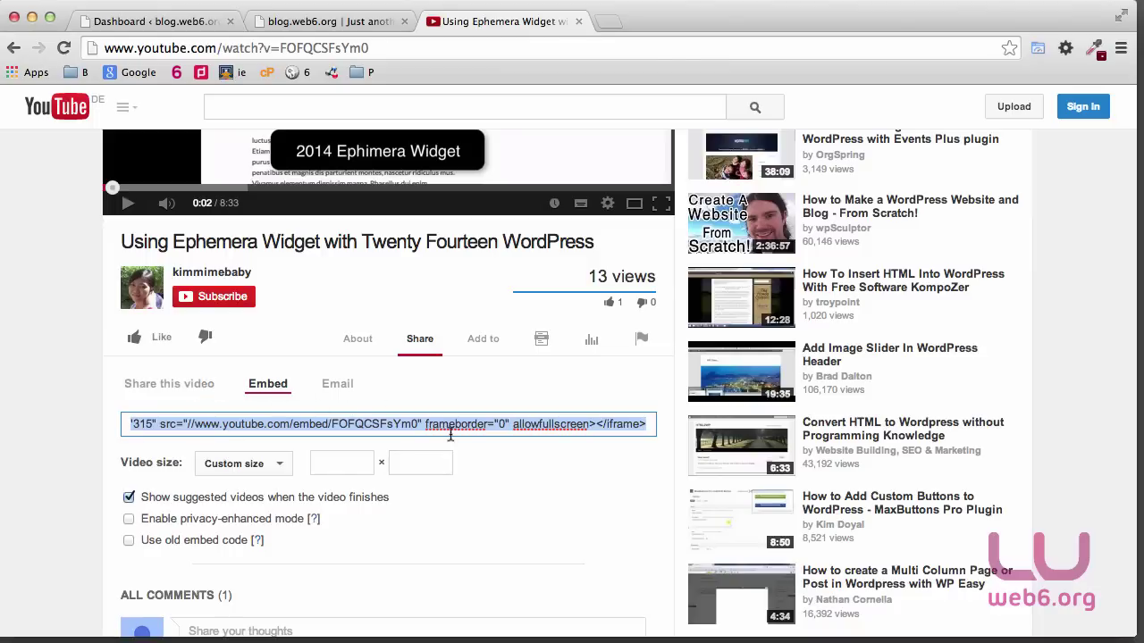
Step: Set the embed size to 560 × 315 and turn off suggested videos after playback
click(383, 431)
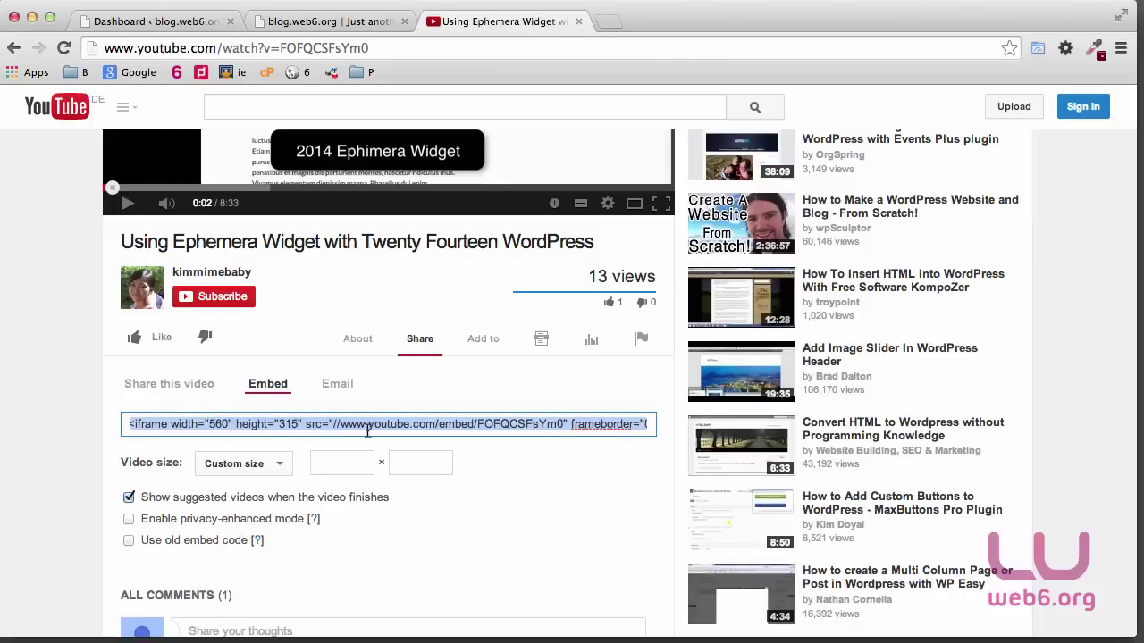
click(270, 466)
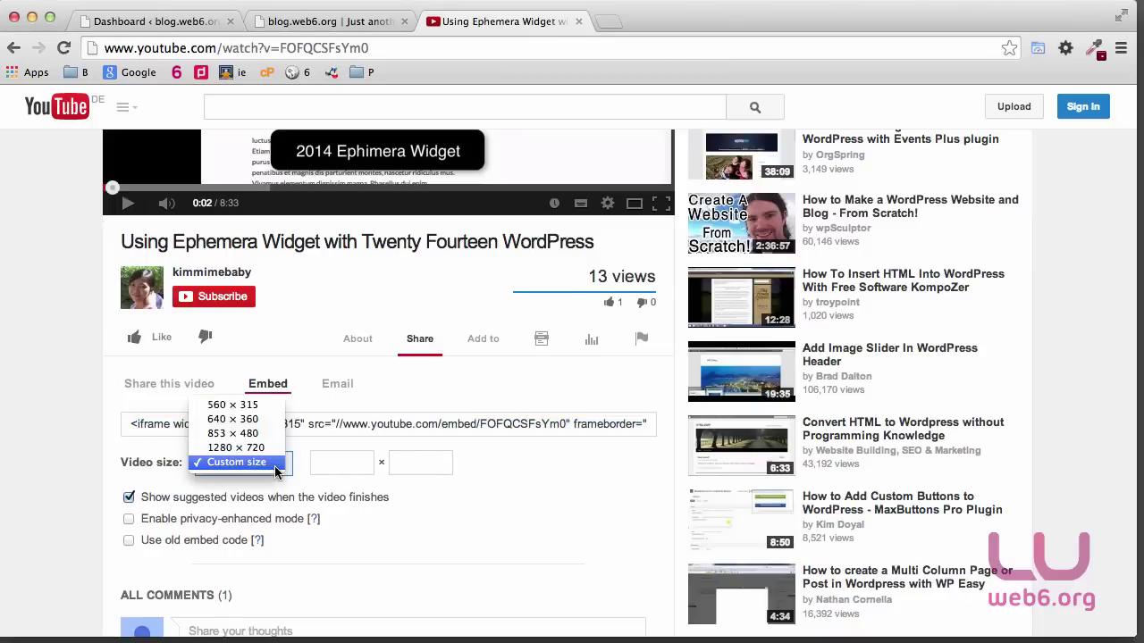
click(234, 404)
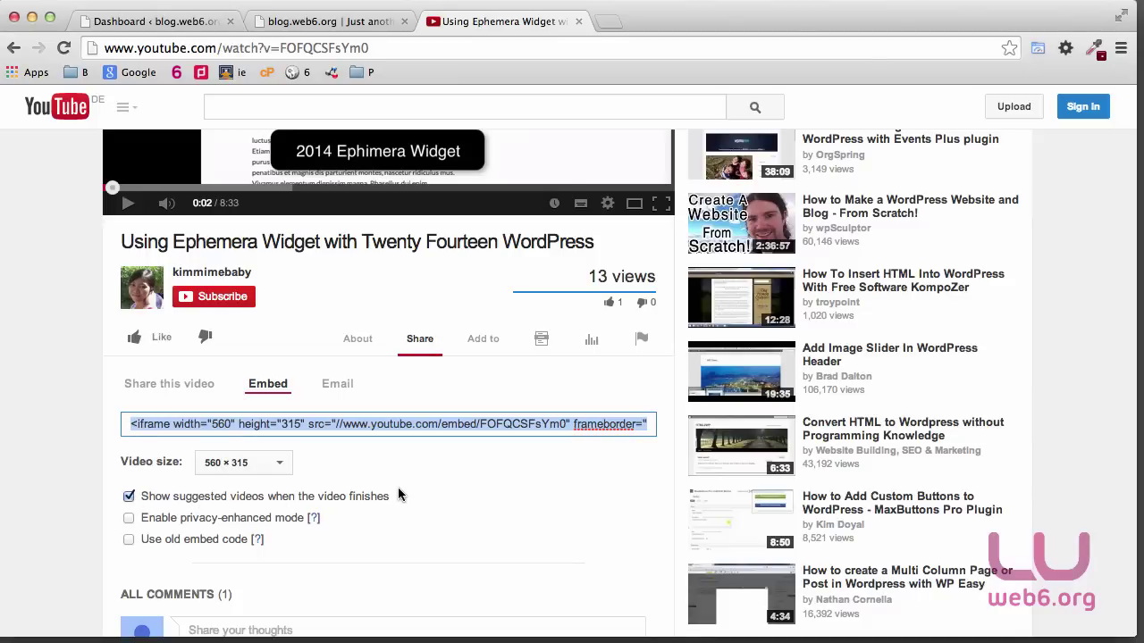
click(129, 497)
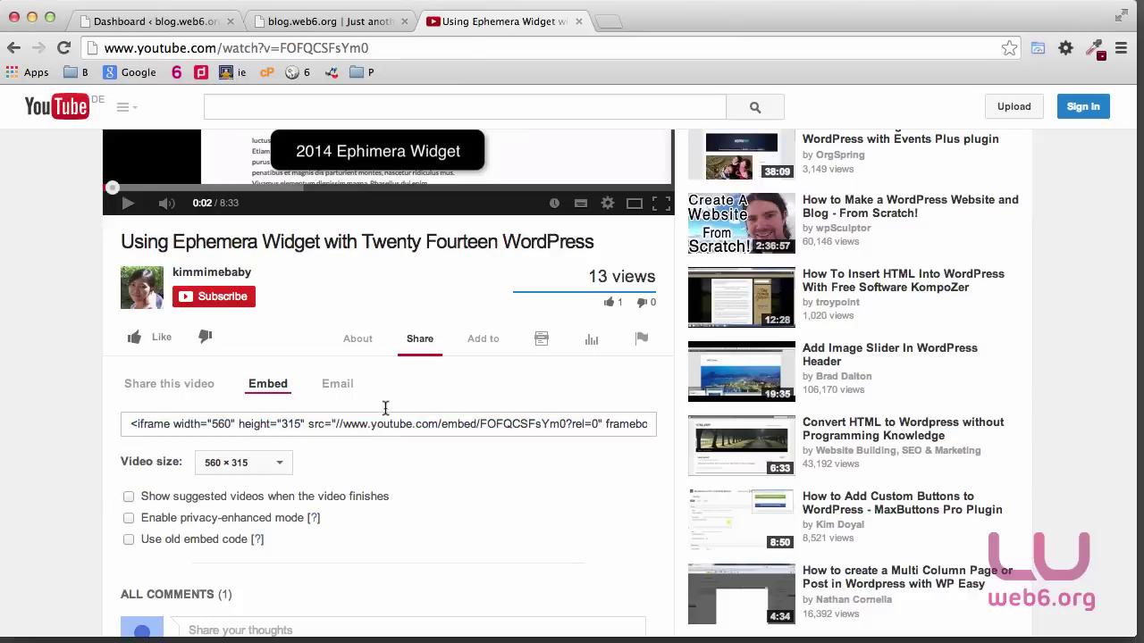
Step: Select all of the iframe embed code and copy it
key(super+a)
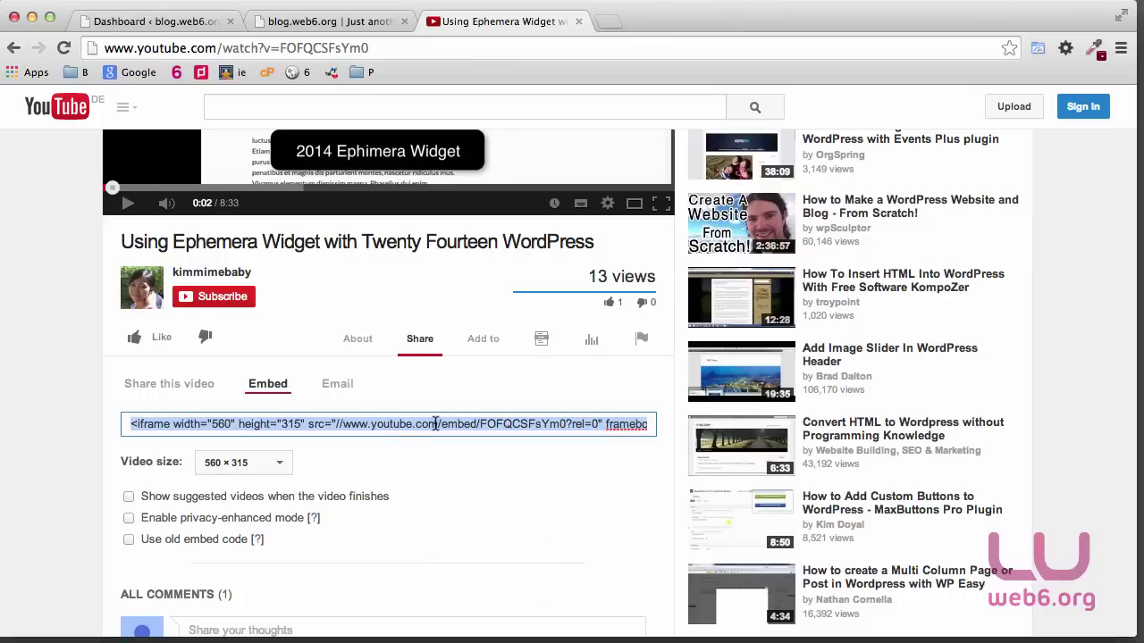
key(super+c)
right_click(435, 424)
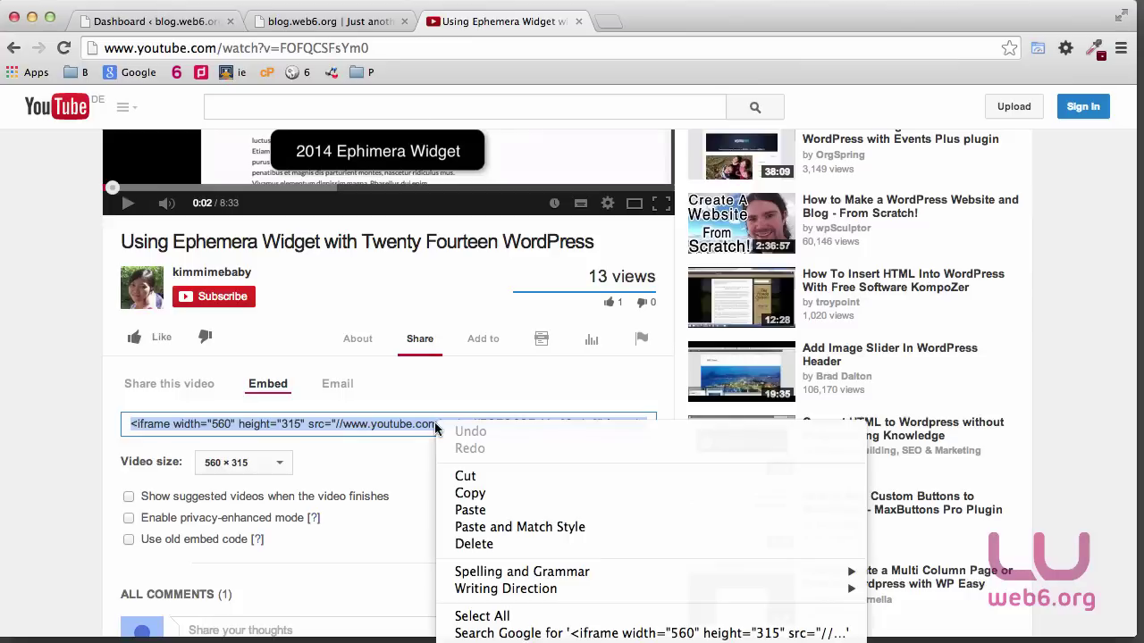
click(479, 497)
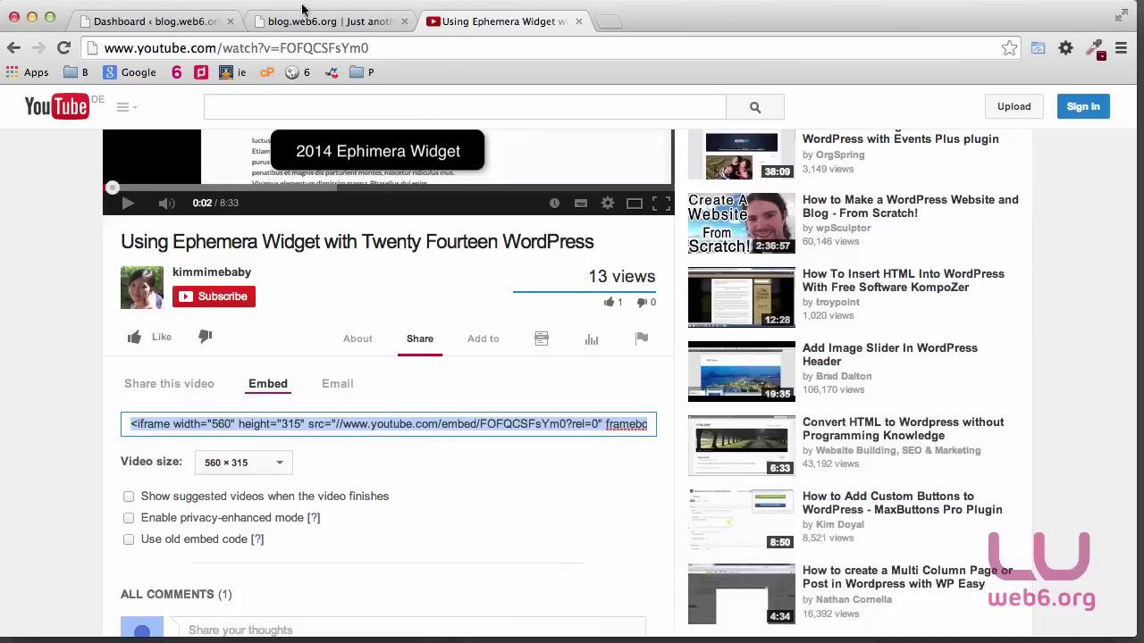
Step: In the WordPress dashboard, go to Appearance > Widgets and start adding a Text widget
click(205, 24)
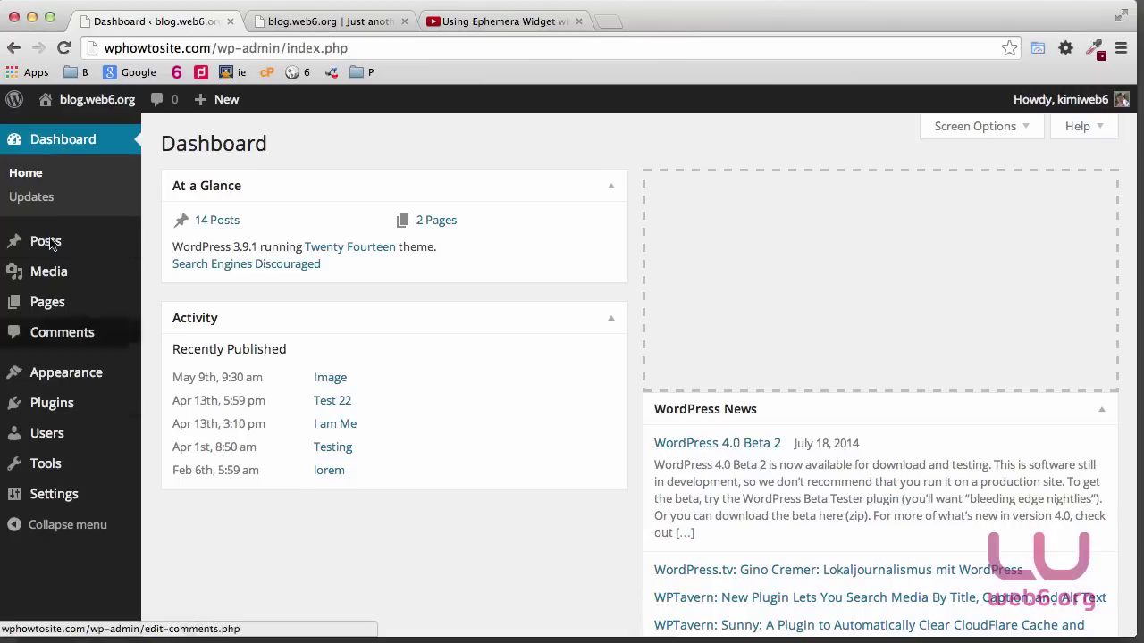
mouse_move(85, 382)
click(170, 424)
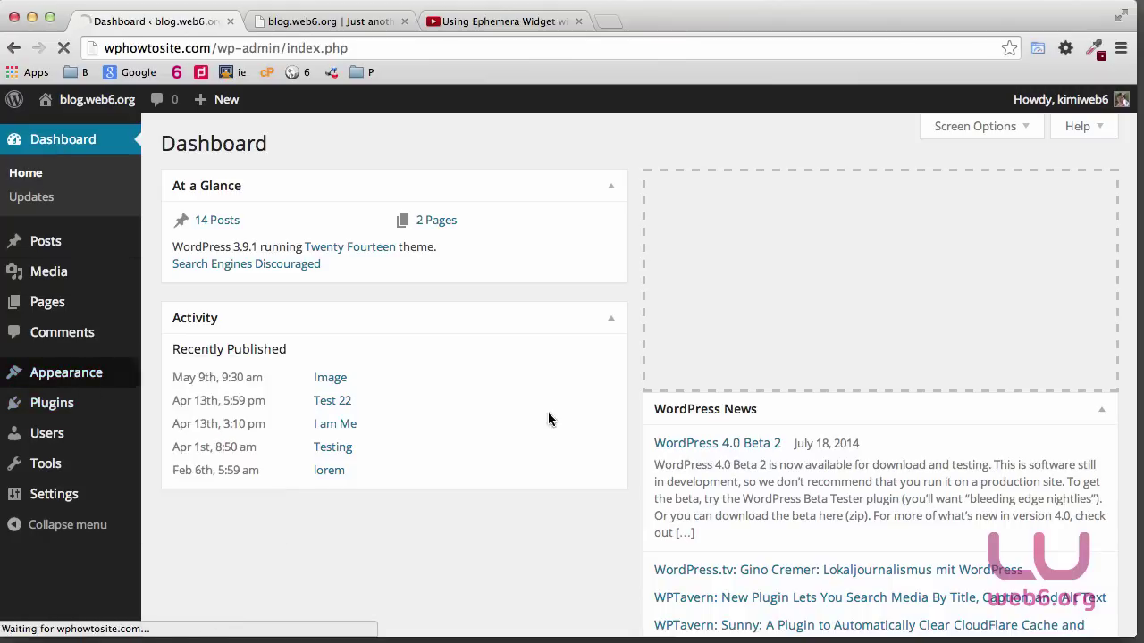
scroll(646, 438, down, 5)
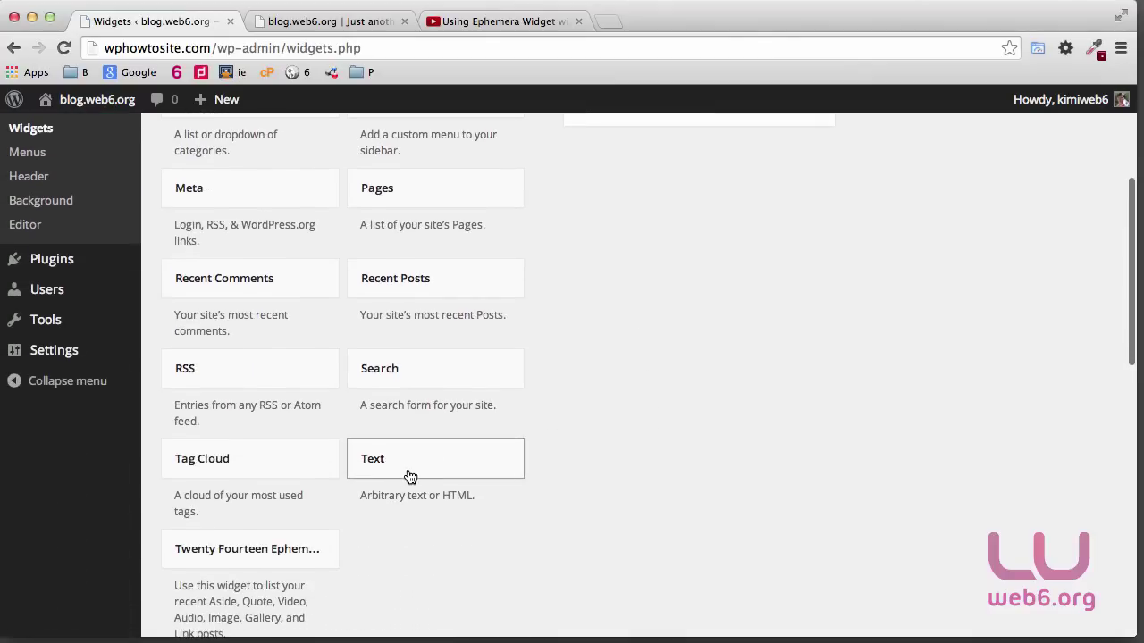
click(413, 473)
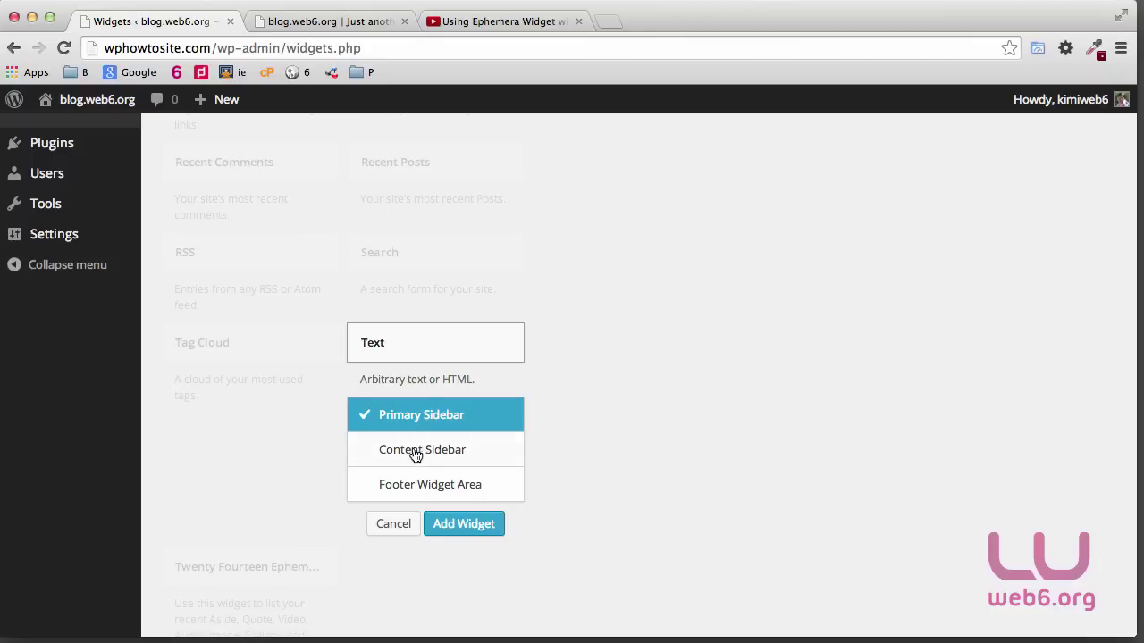
Step: After checking the blog's sidebars, add the Text widget to the Content Sidebar
click(334, 21)
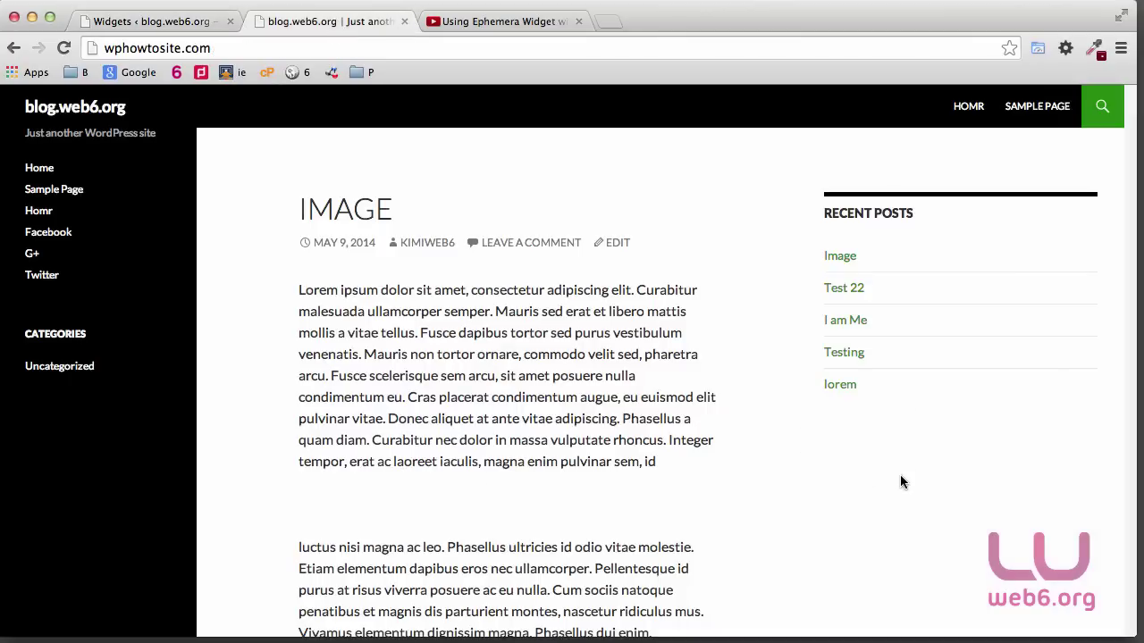
click(166, 19)
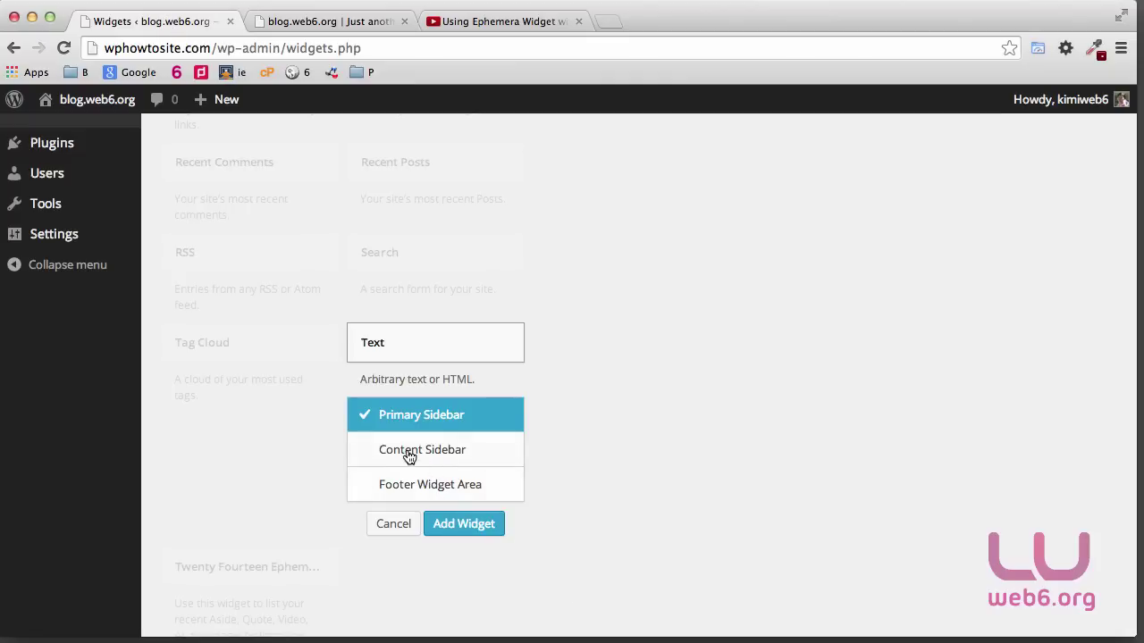
click(503, 457)
click(476, 536)
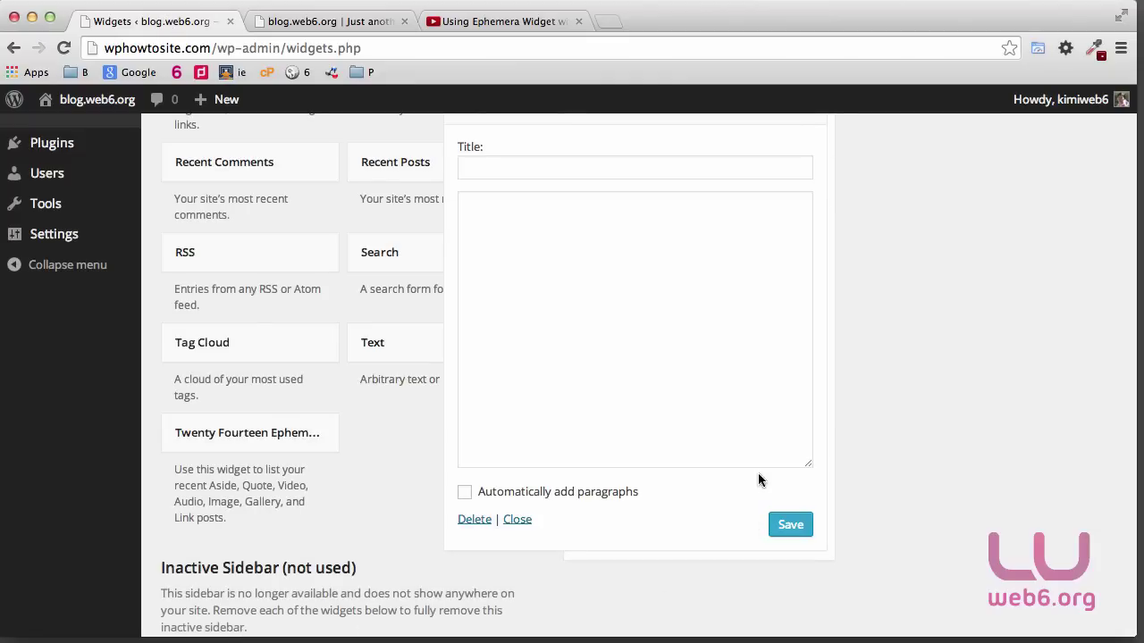
Step: Title the widget 'Video' and paste the YouTube embed code into its body
scroll(711, 420, up, 1)
click(507, 211)
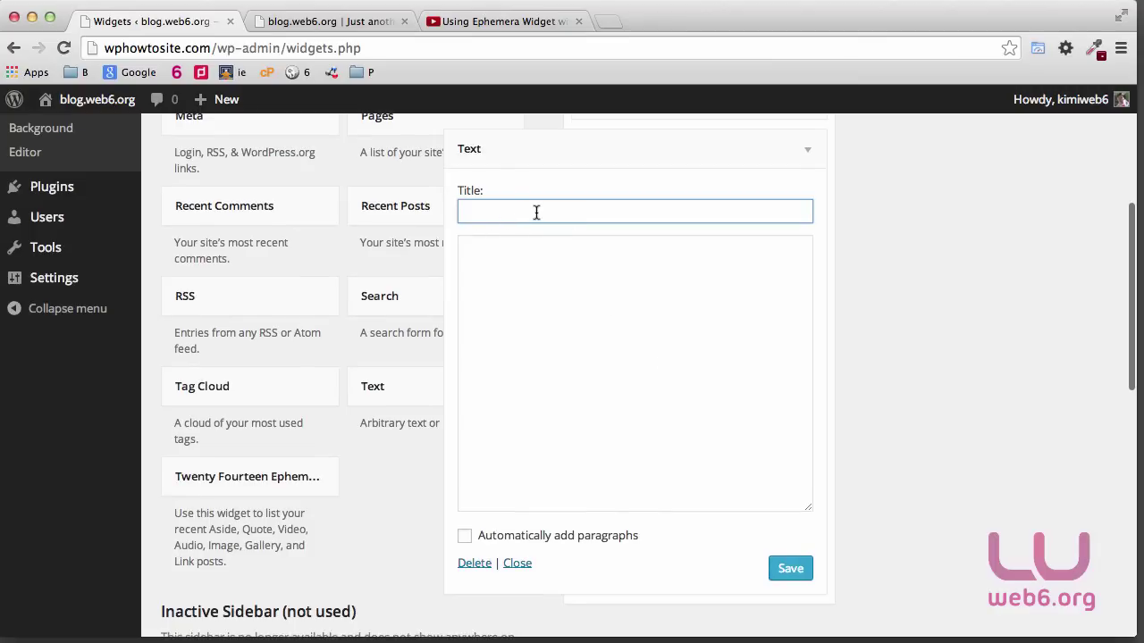
text(Video)
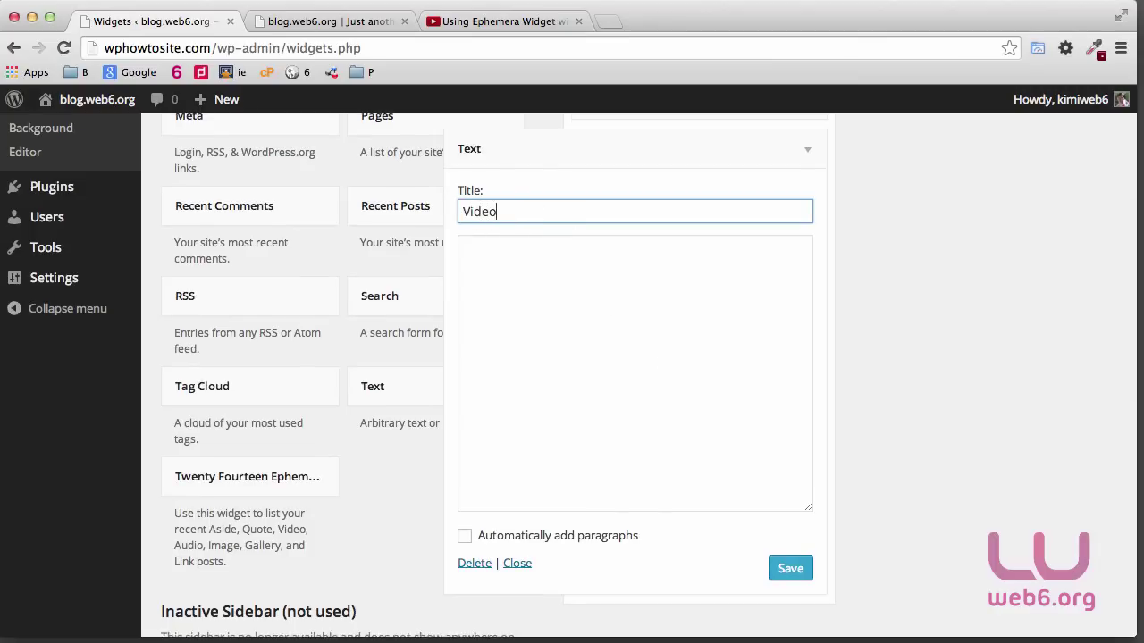
click(531, 254)
key(super+v)
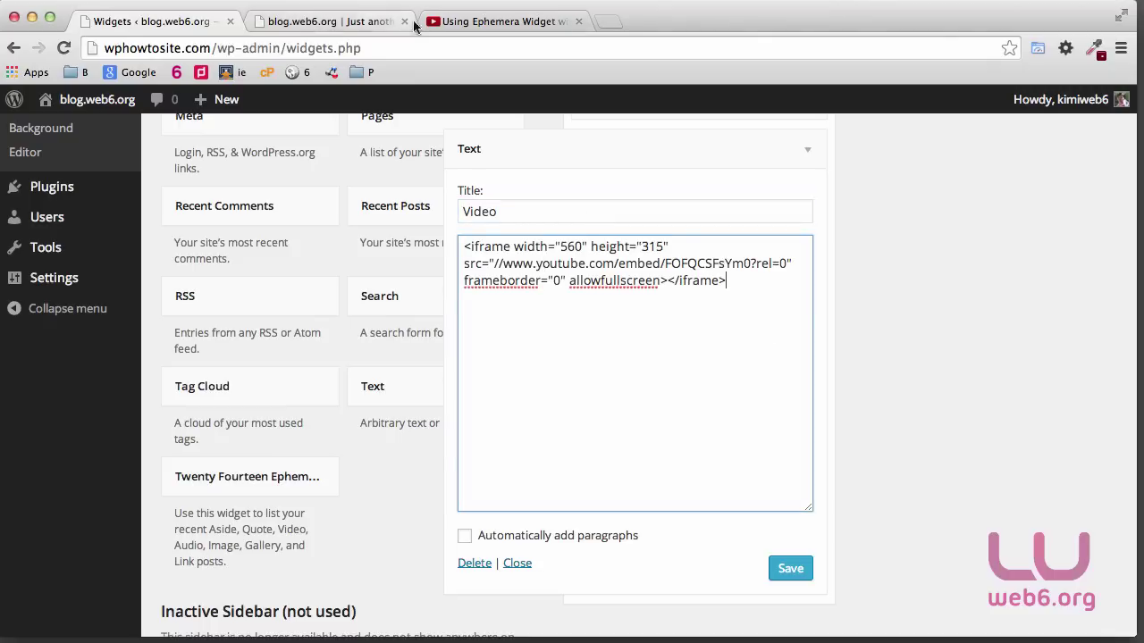
Step: Review the pasted iframe code against the YouTube tab and save the Video widget
click(514, 26)
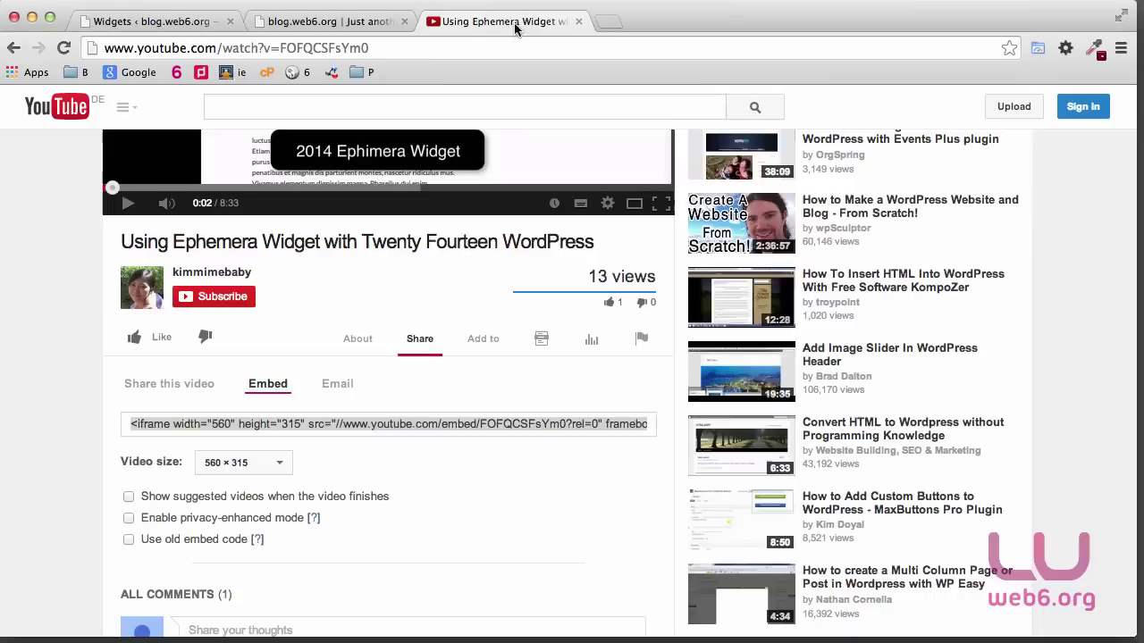
click(134, 27)
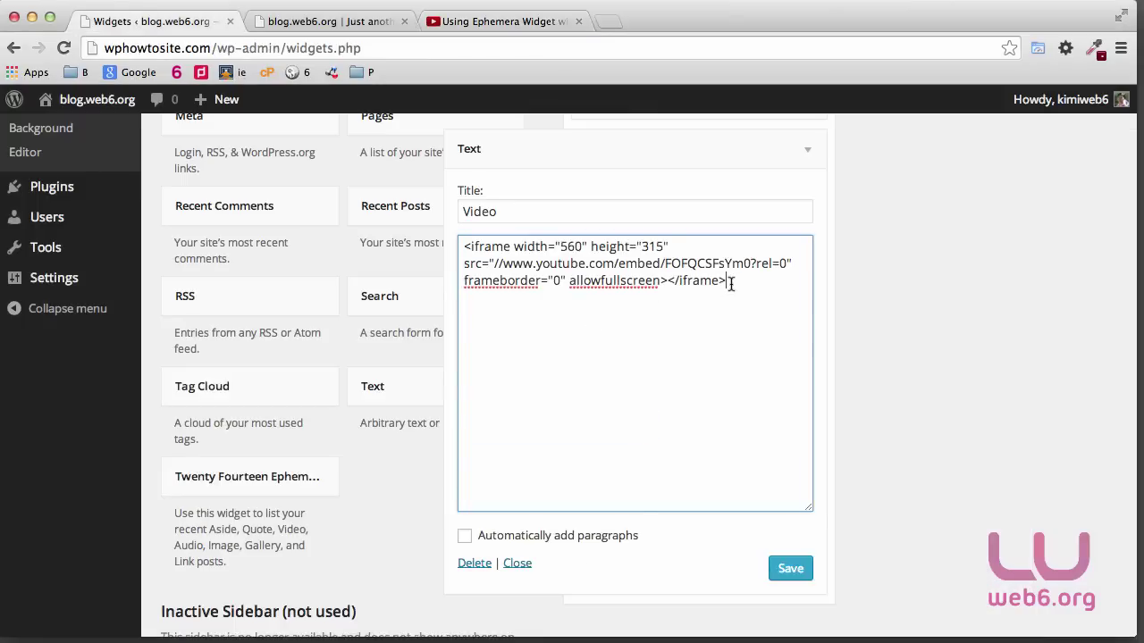
drag(731, 281, 461, 239)
click(702, 316)
click(794, 579)
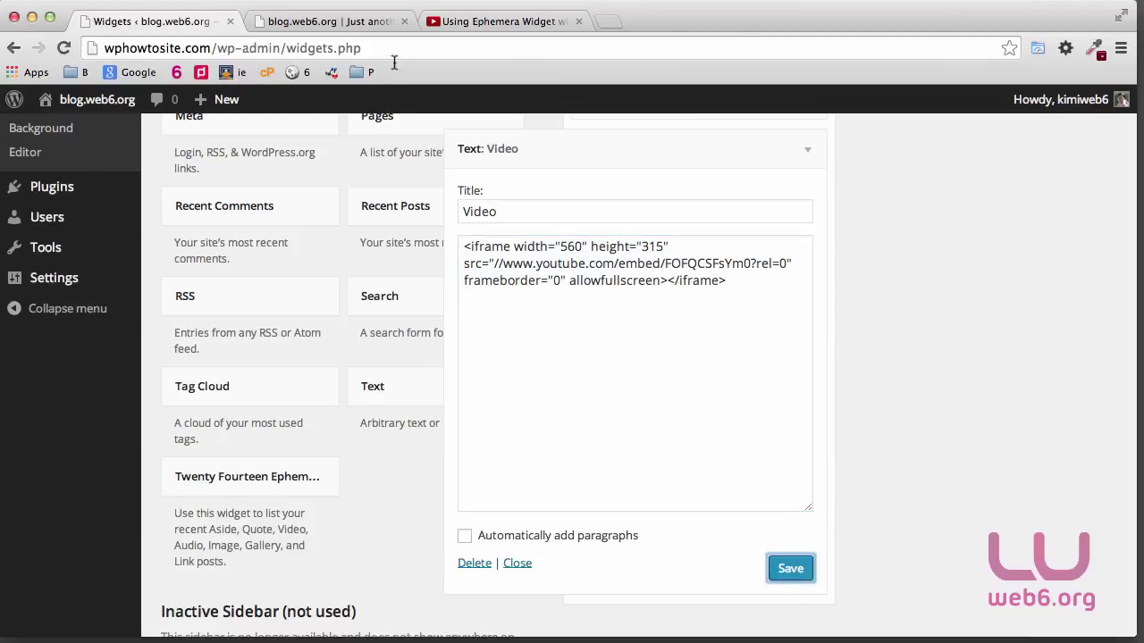
click(334, 27)
click(64, 50)
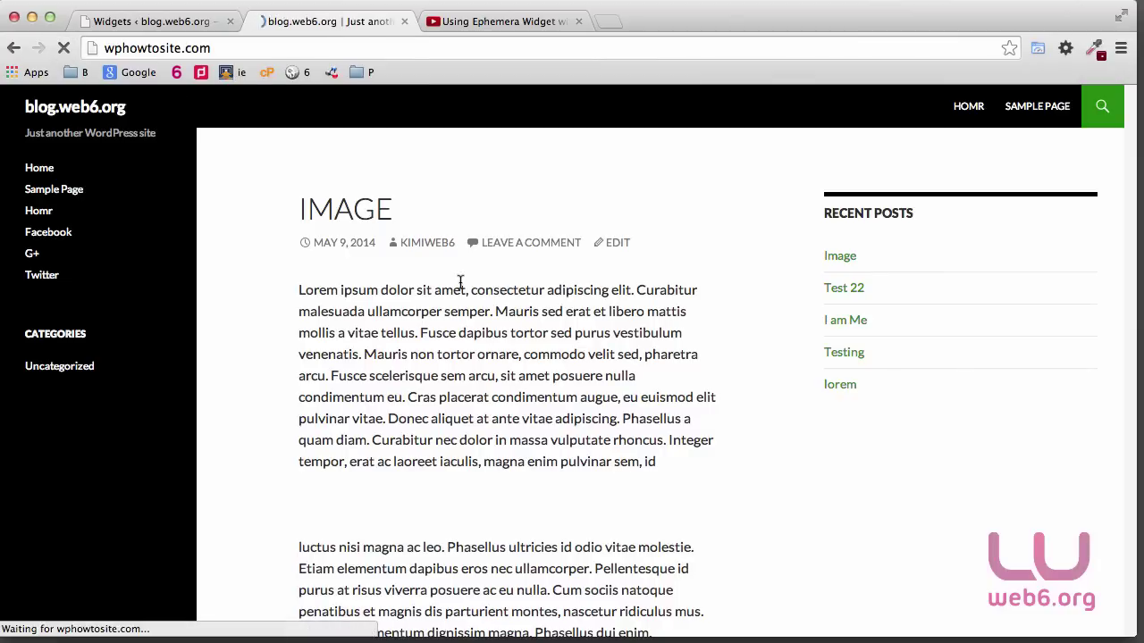
scroll(524, 313, down, 5)
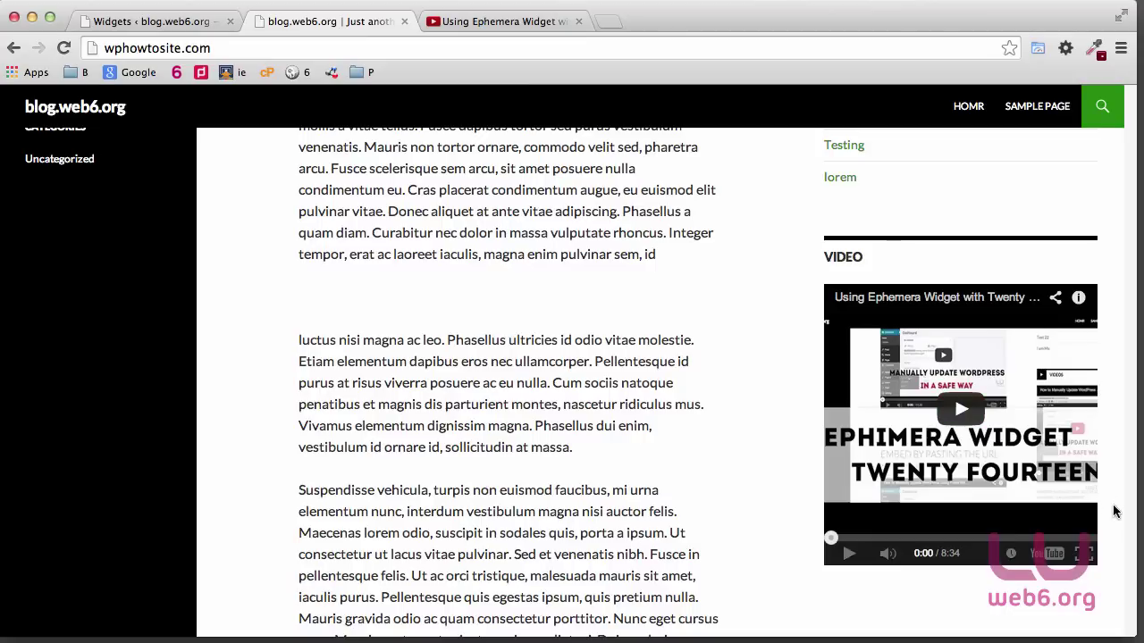
scroll(1113, 511, up, 1)
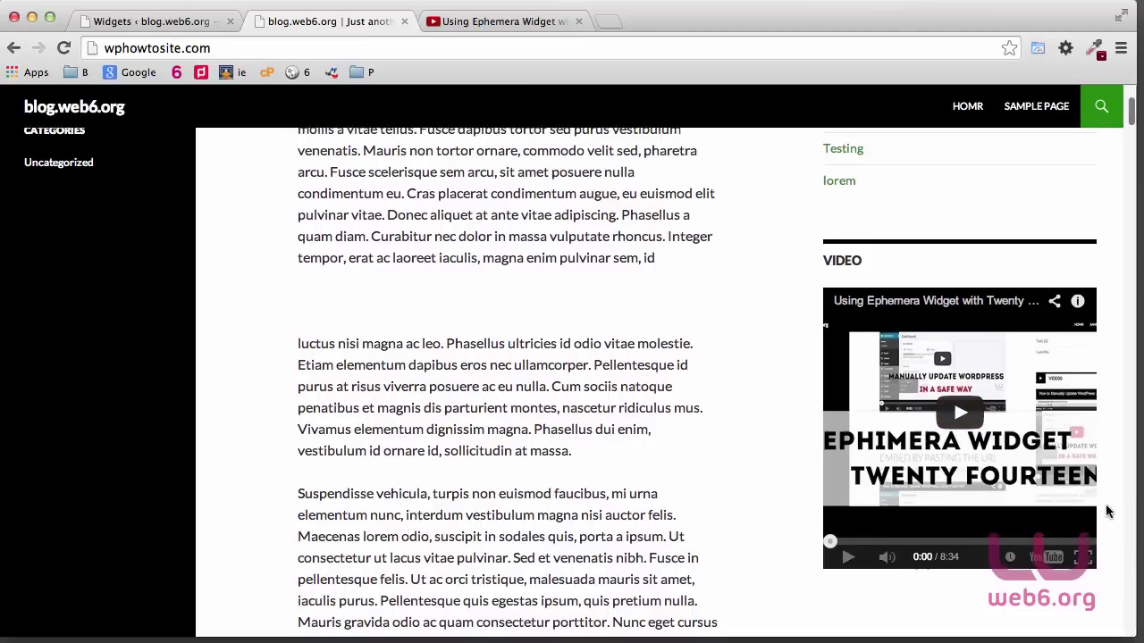
click(176, 28)
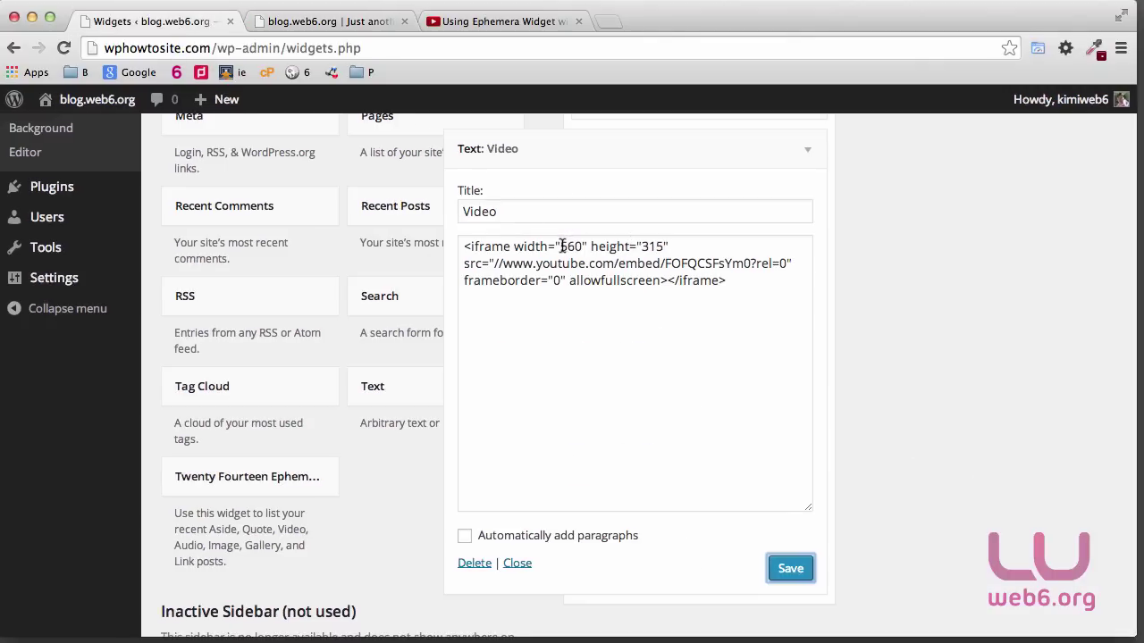
Step: Compare the embed's width 560 and height 315 against the YouTube page and blog sidebar video
drag(561, 246, 583, 245)
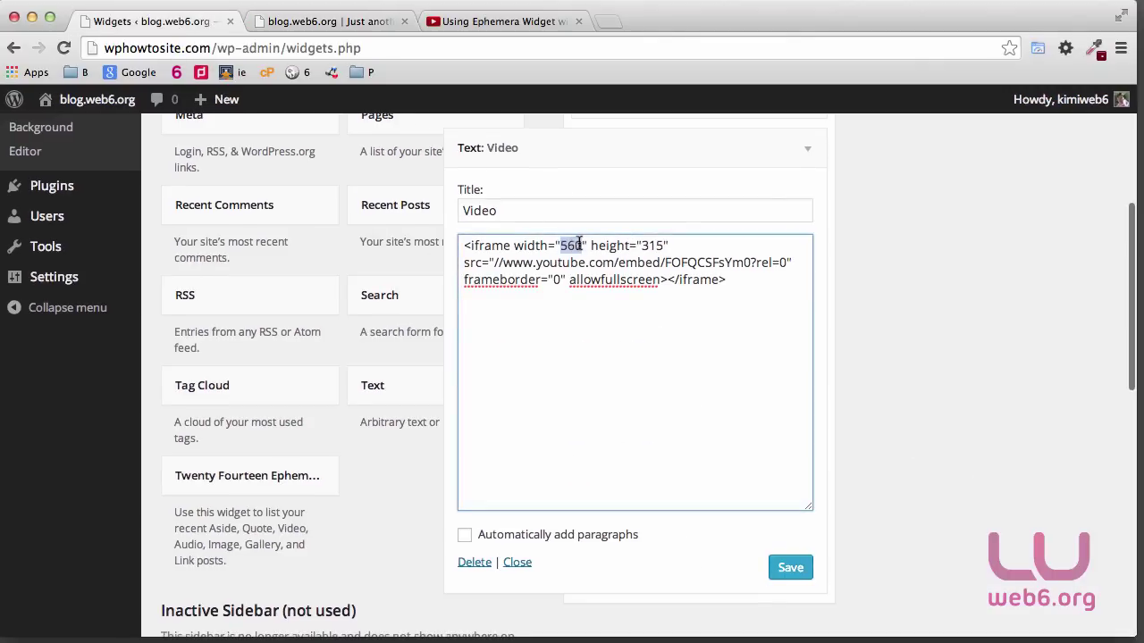
click(496, 21)
click(358, 25)
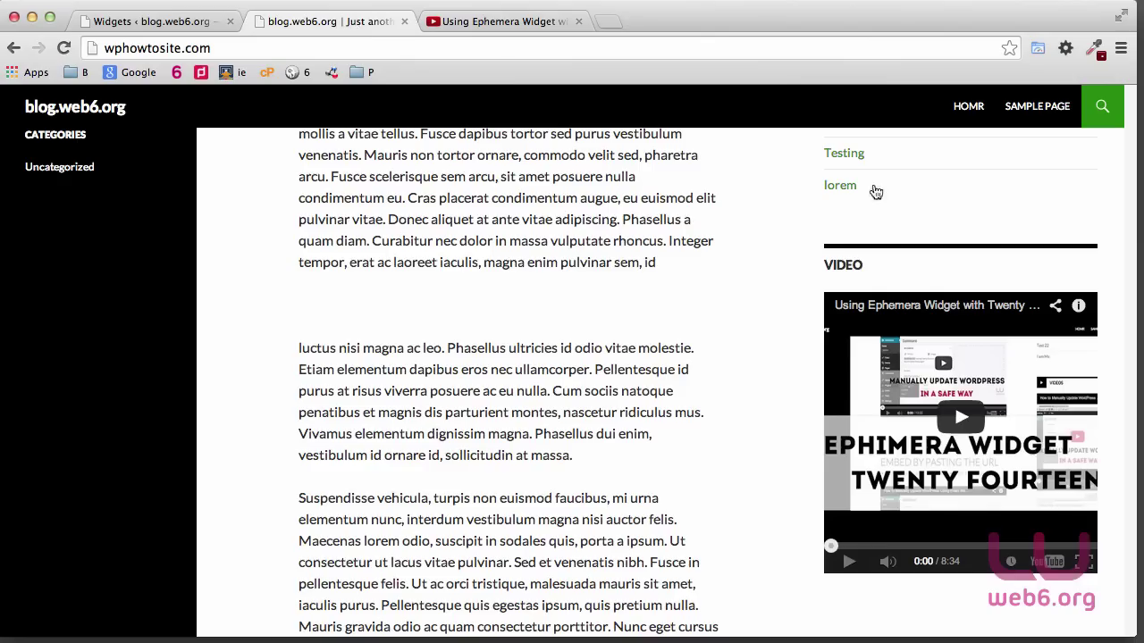
click(112, 22)
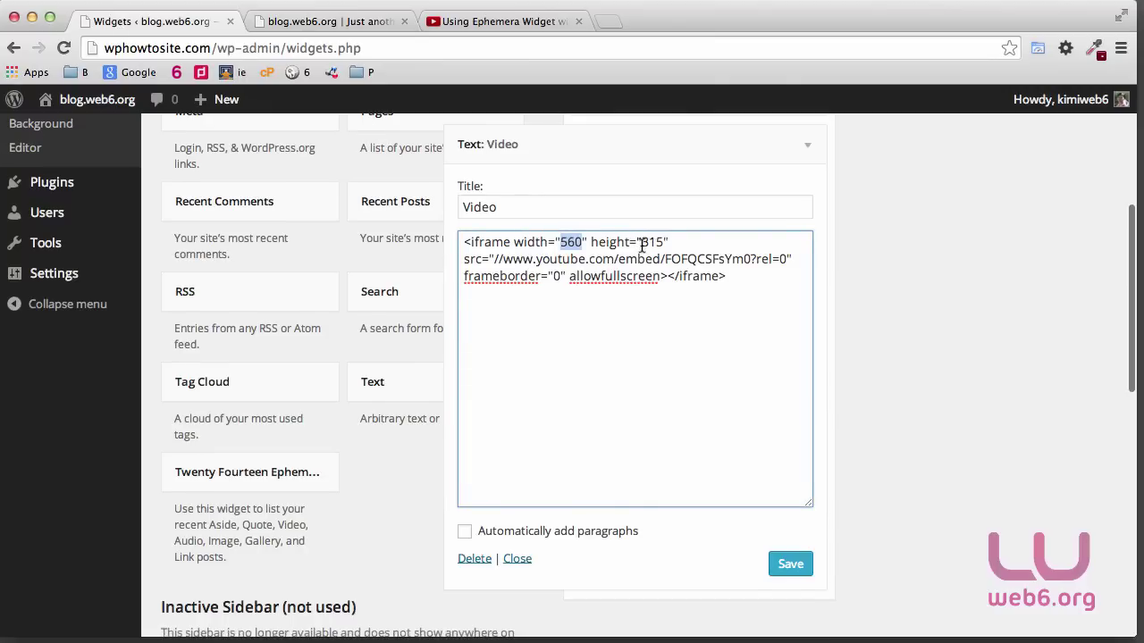
drag(642, 244, 664, 245)
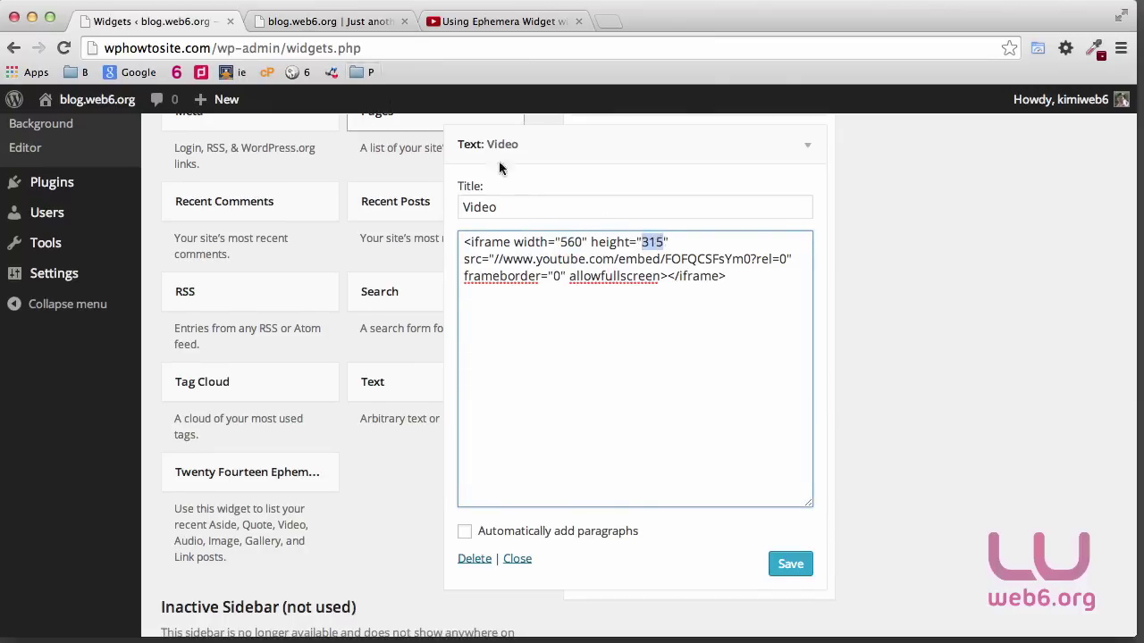
click(333, 27)
click(134, 22)
Step: Replace the height 315 with 300, save the widget, and reload the blog
click(662, 245)
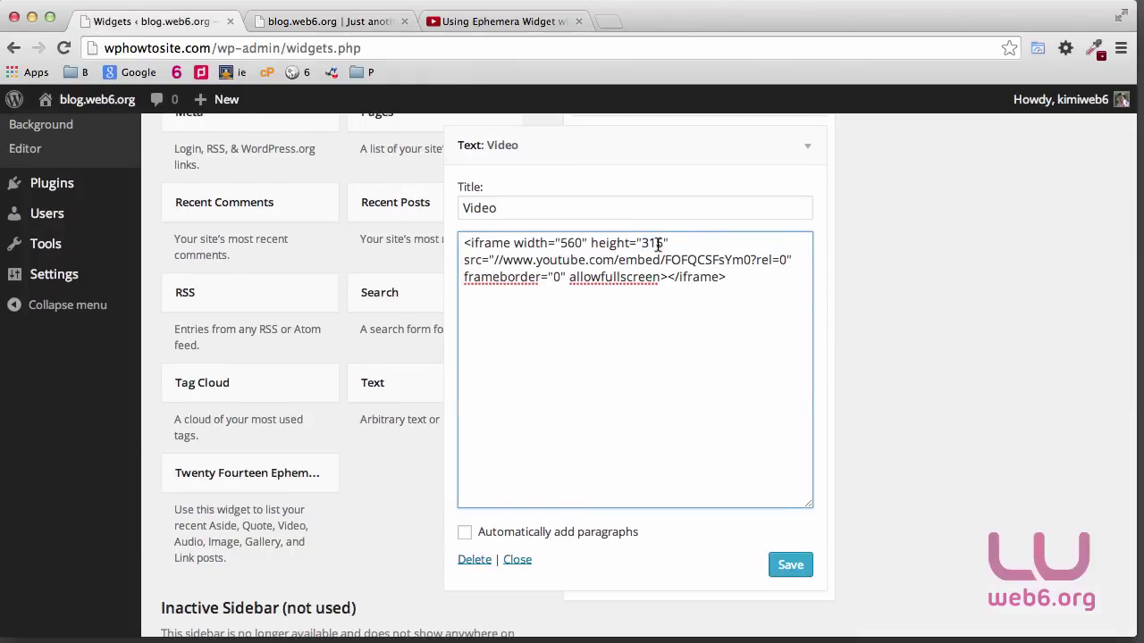
drag(658, 244, 640, 244)
text(300)
click(786, 569)
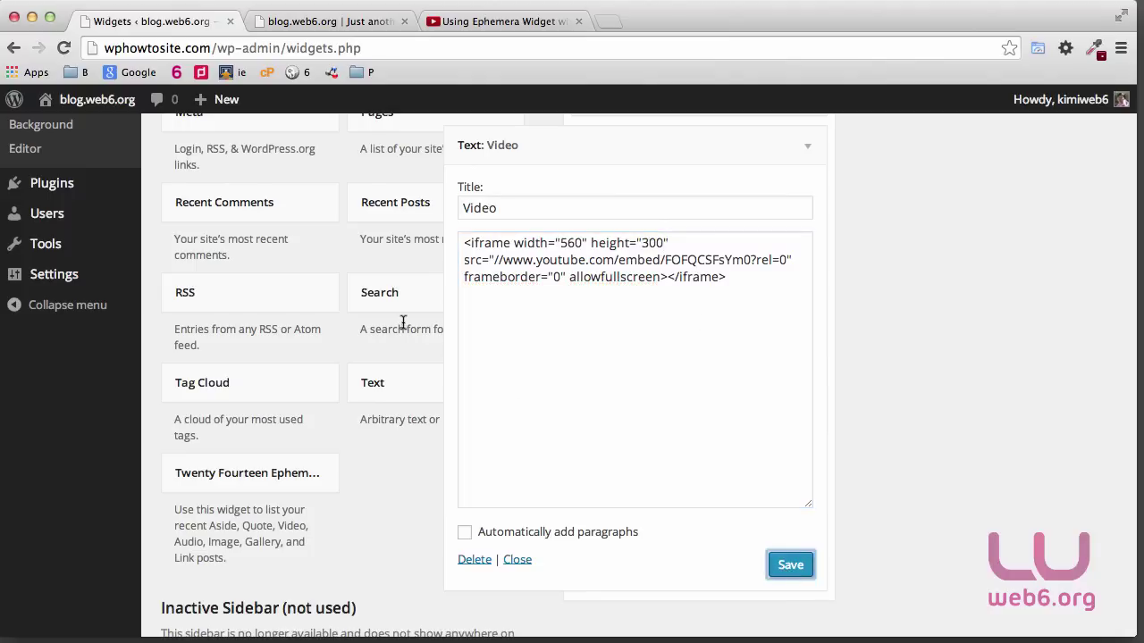
click(310, 22)
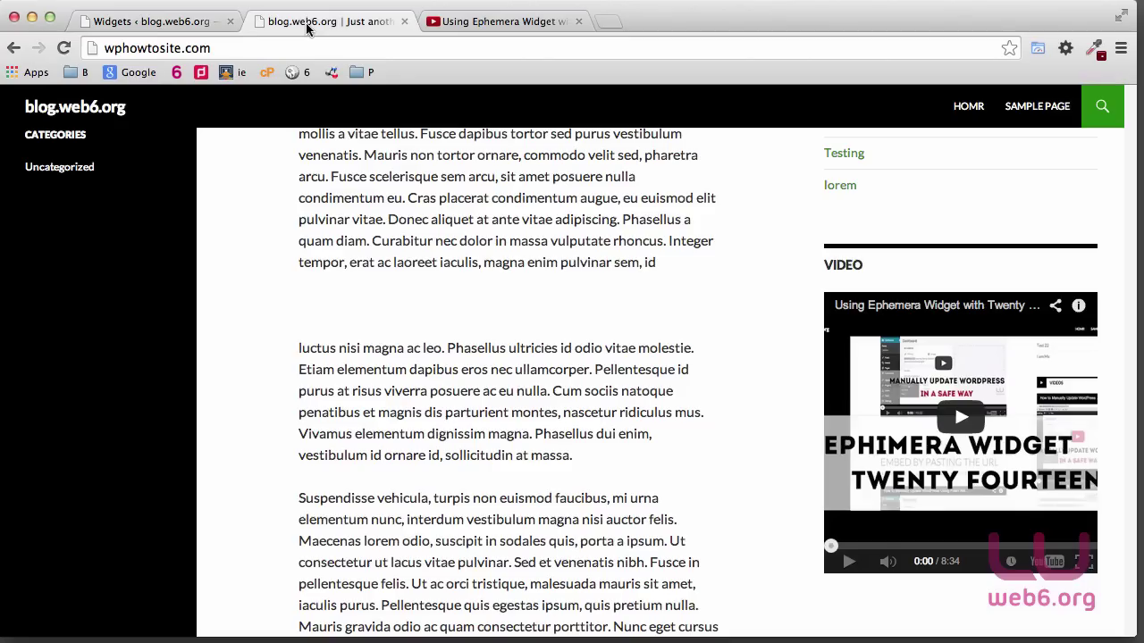
click(64, 48)
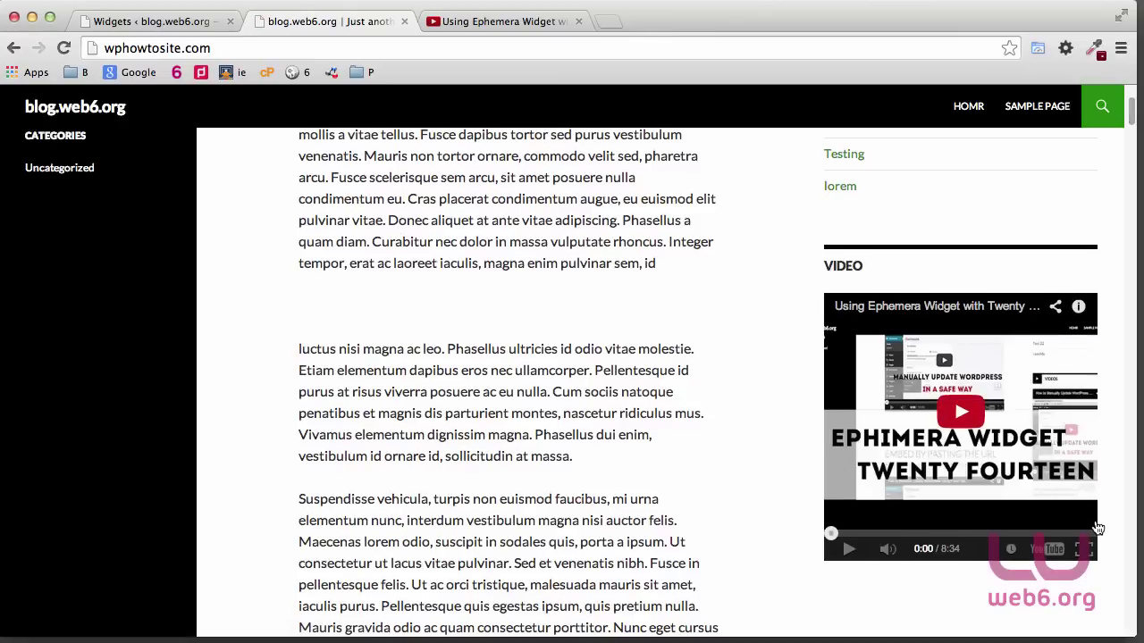
Step: Change the iframe height to 250, save the widget, and reload the blog
click(152, 21)
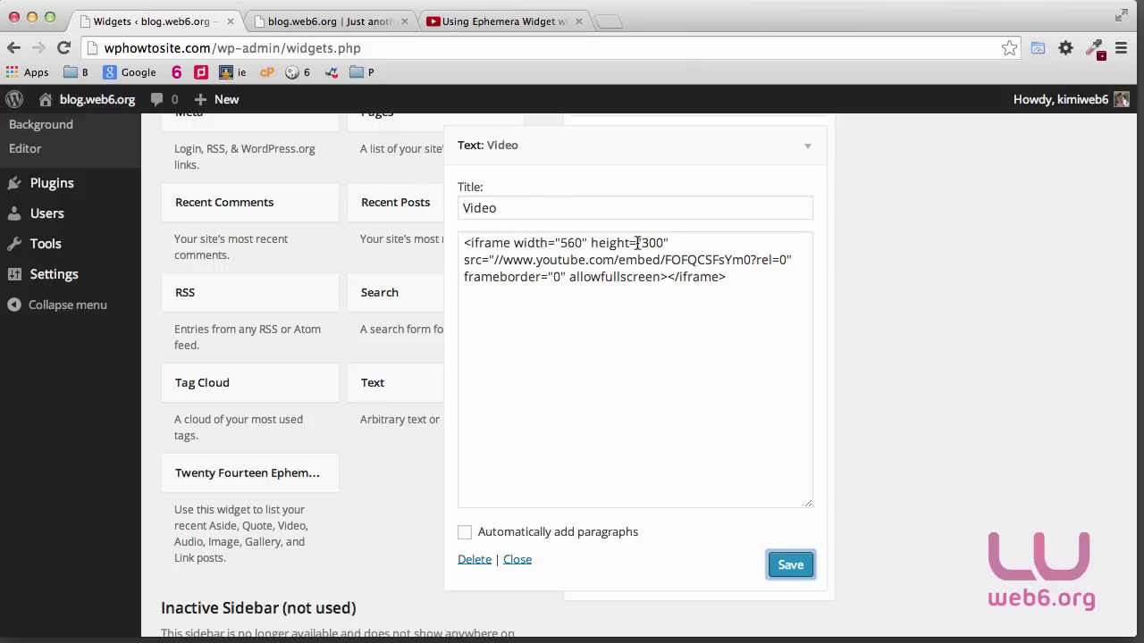
drag(643, 242, 661, 241)
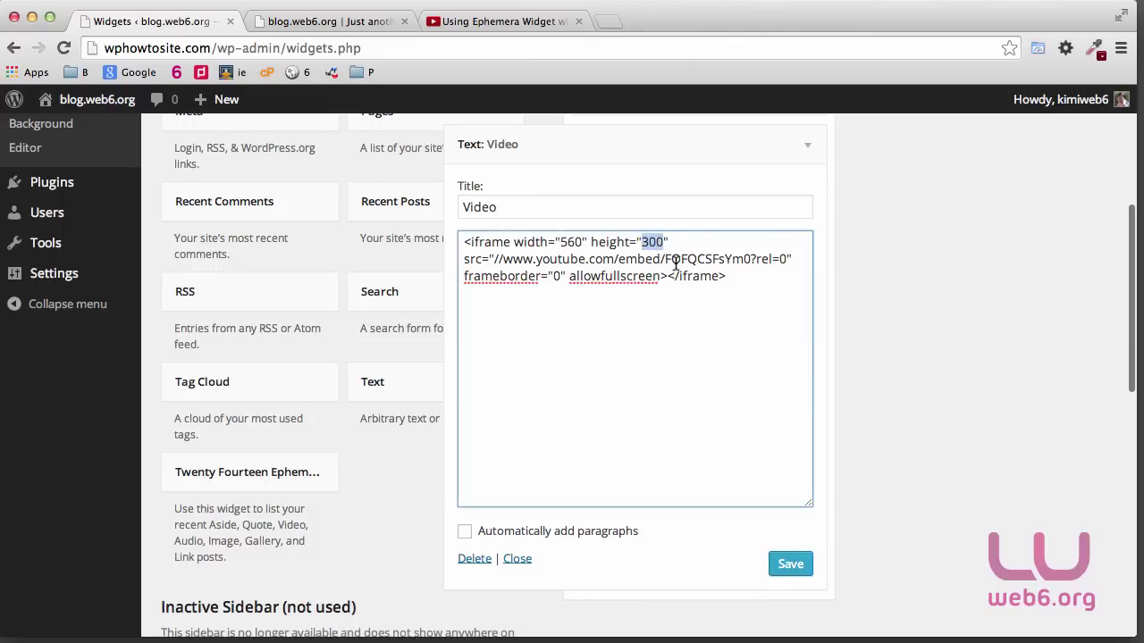
text(25)
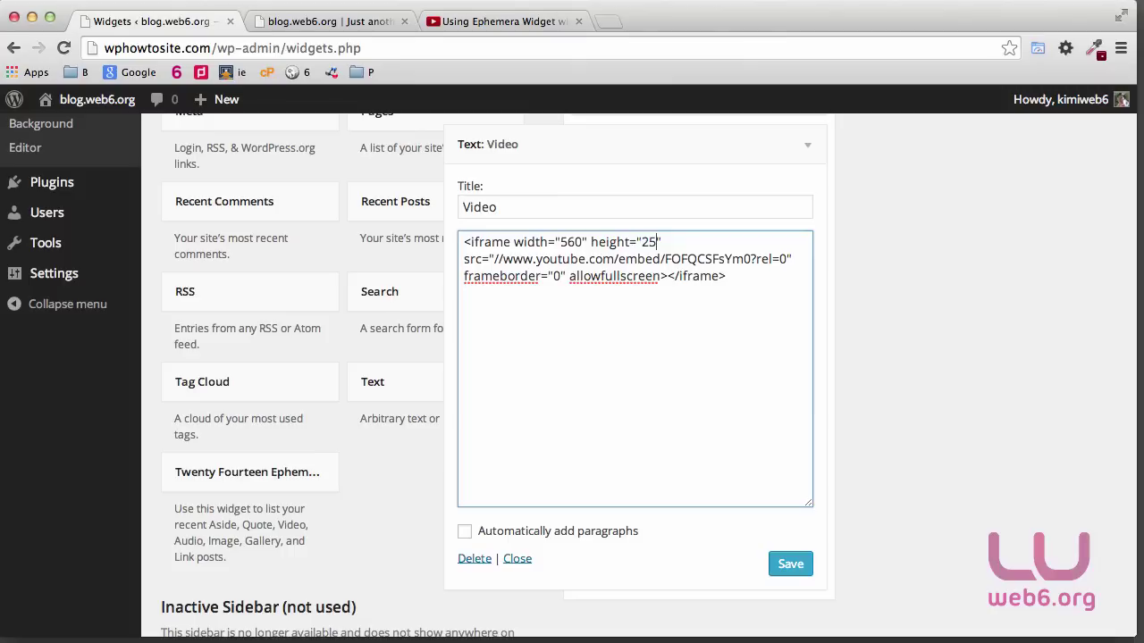
click(792, 569)
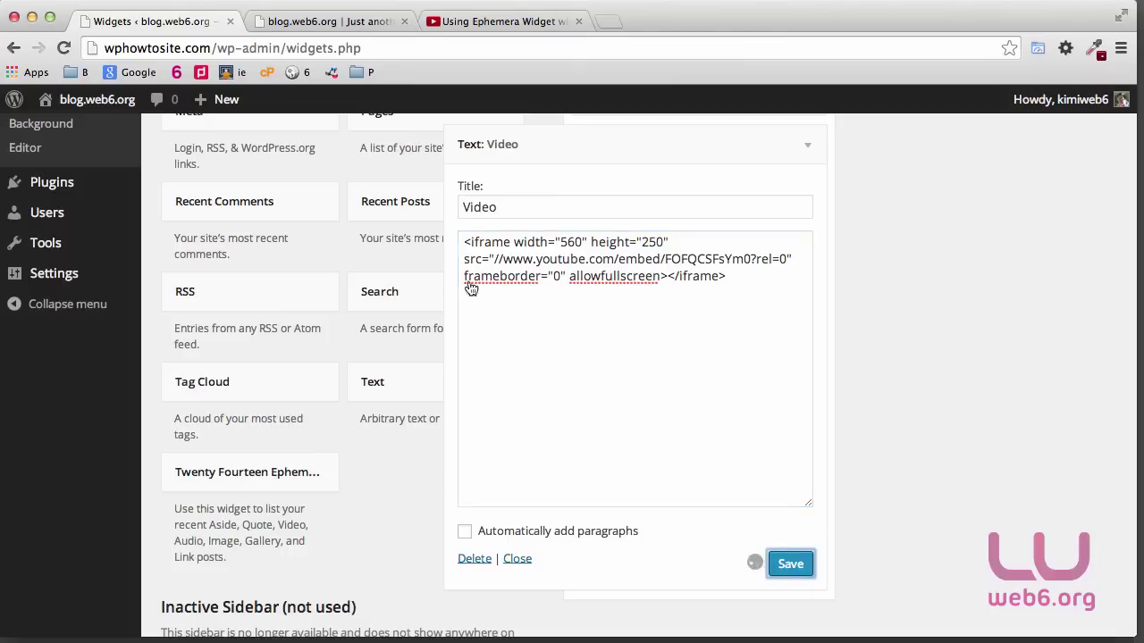
click(324, 27)
click(63, 48)
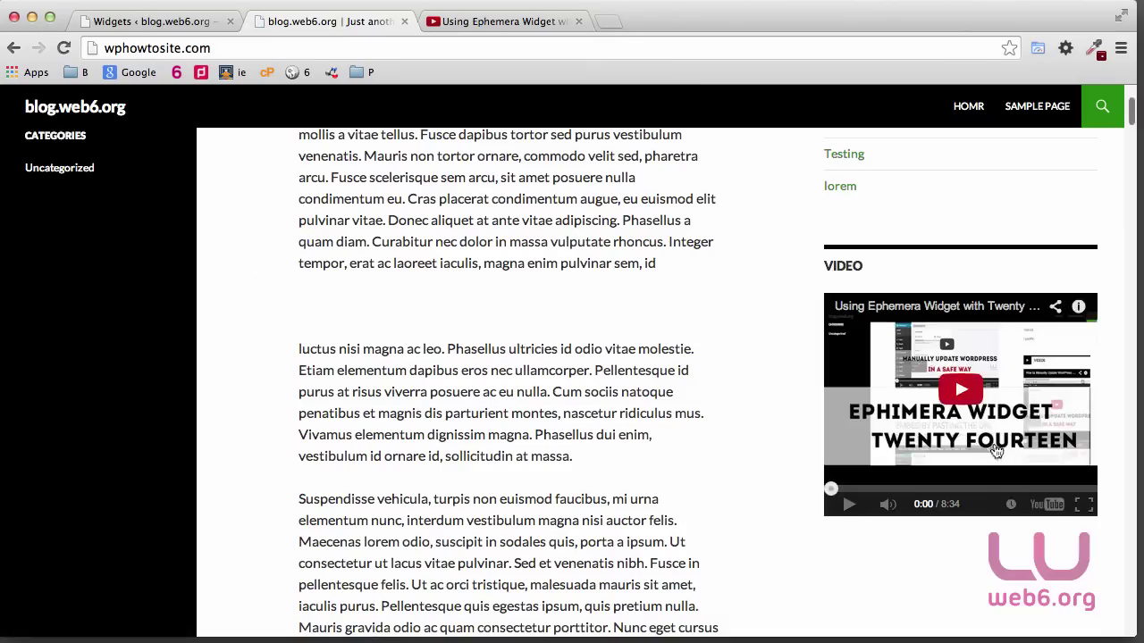
Step: Lower the height further to 220, save, and reload the blog page
click(128, 25)
drag(652, 242, 660, 241)
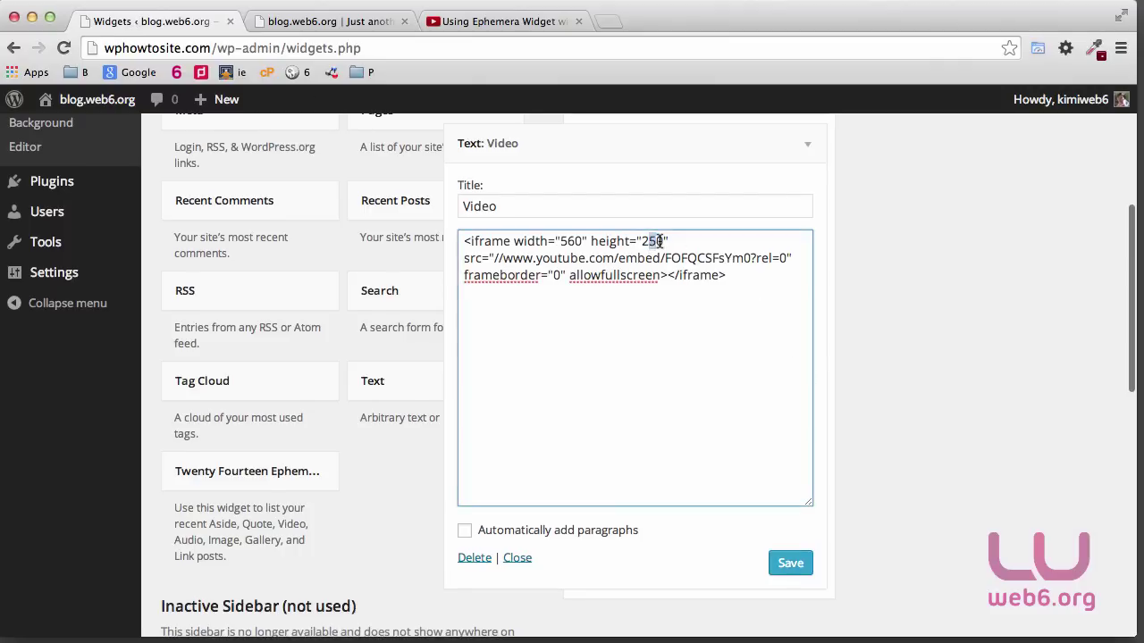
text(20)
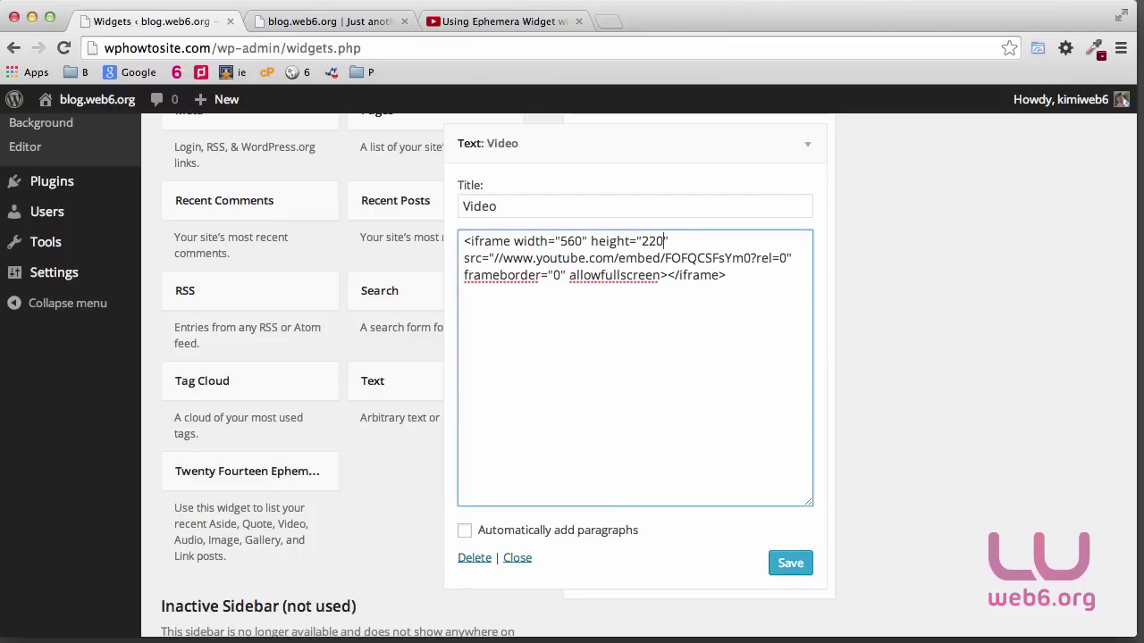
click(803, 572)
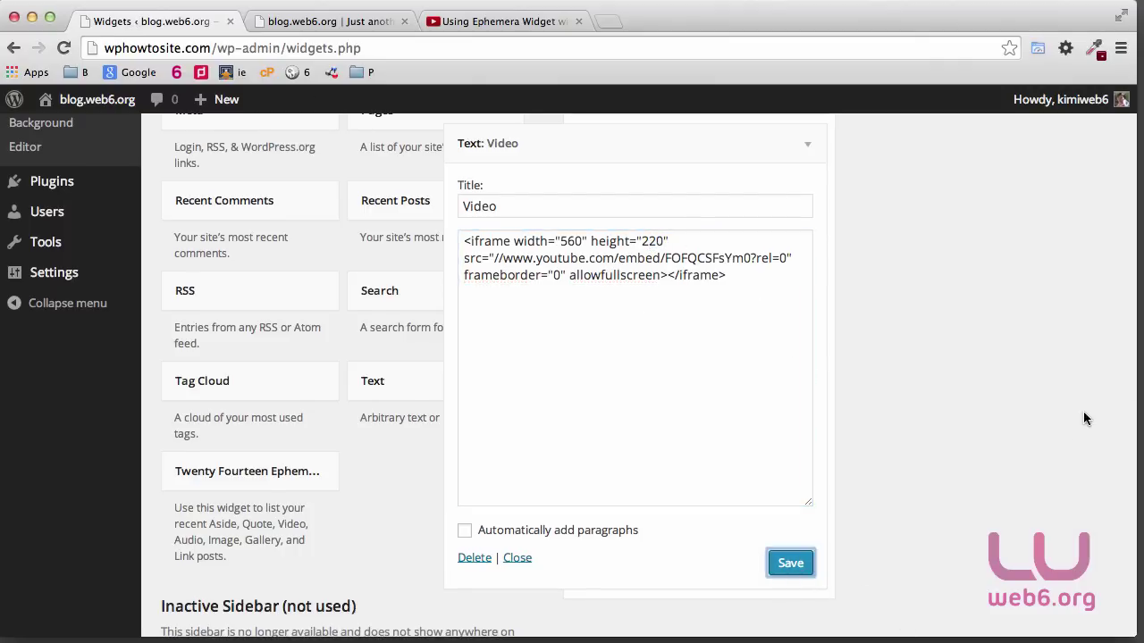
click(307, 20)
key(super+r)
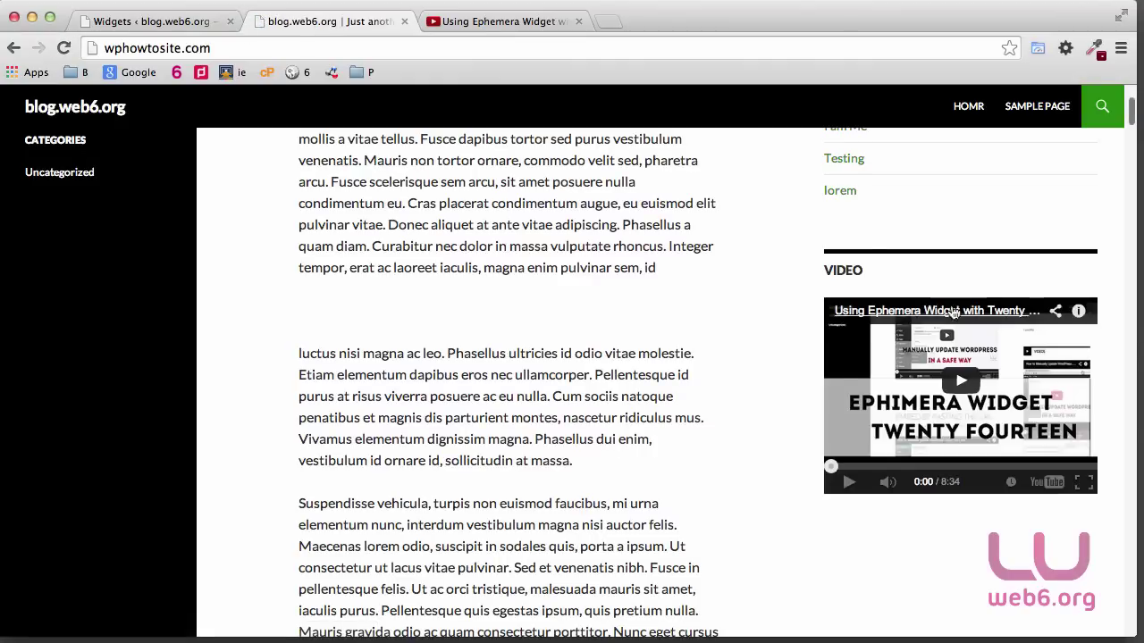
scroll(738, 290, down, 1)
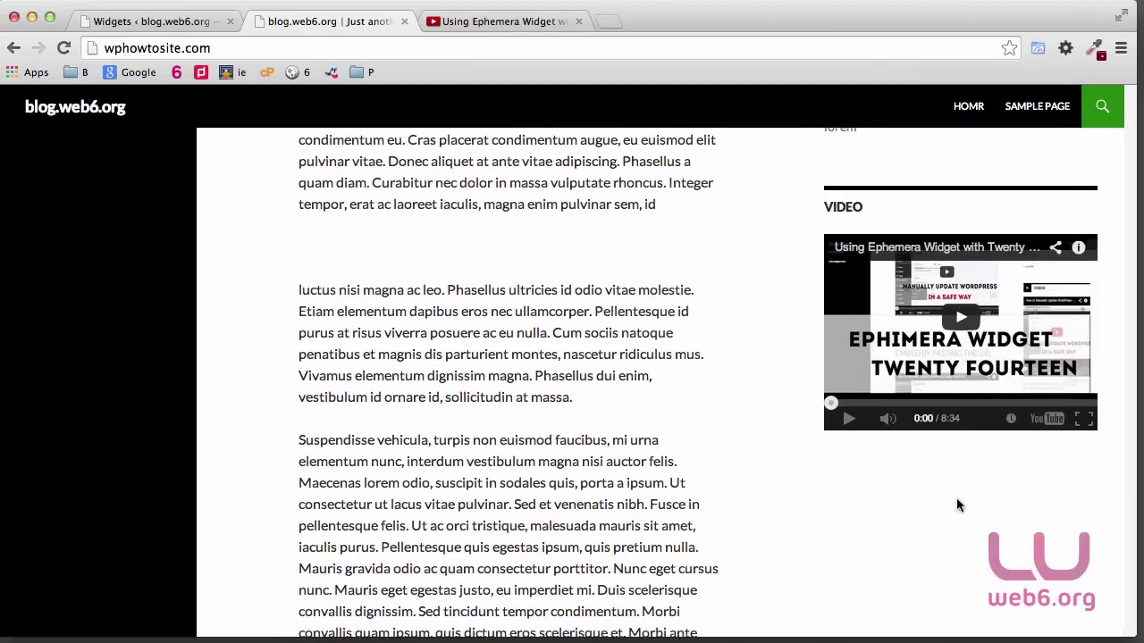
scroll(956, 503, up, 1)
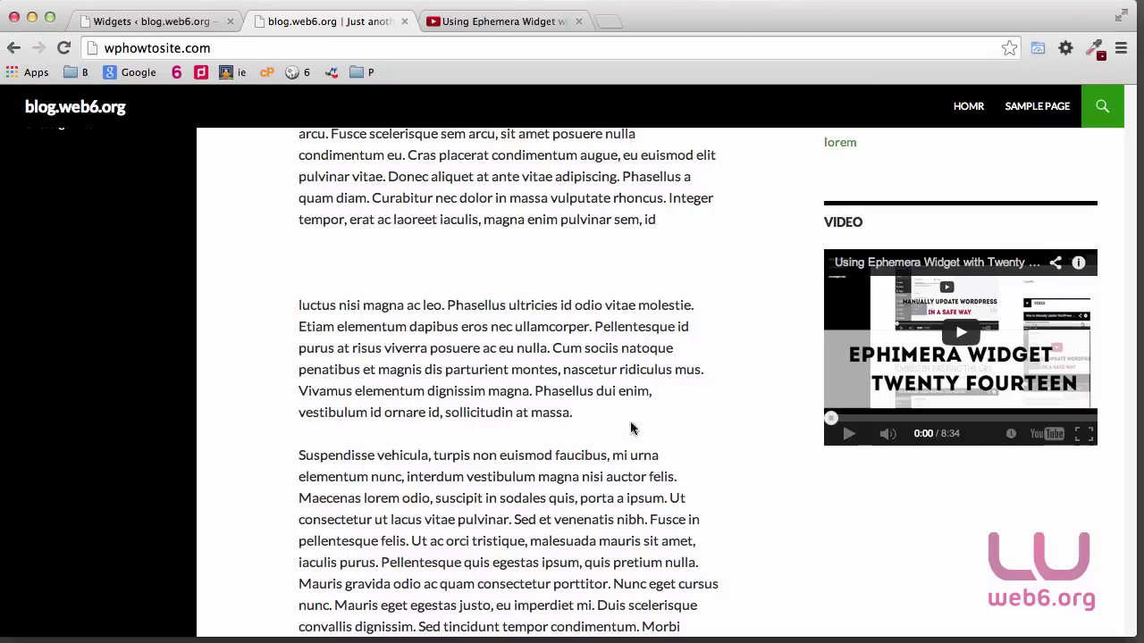
scroll(847, 494, up, 1)
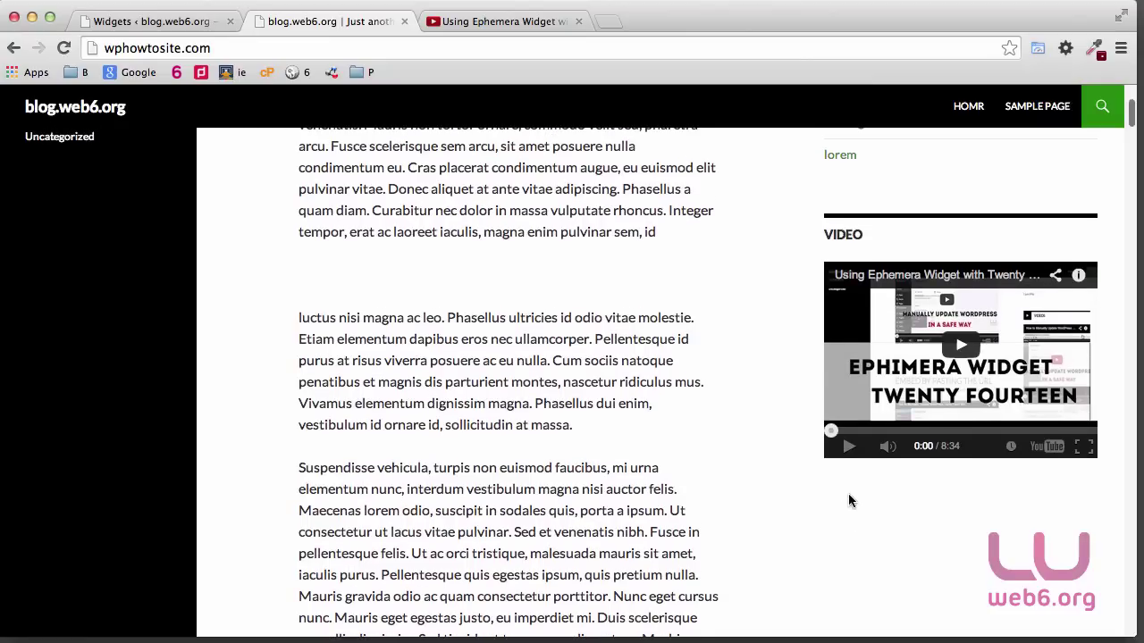
right_click(894, 484)
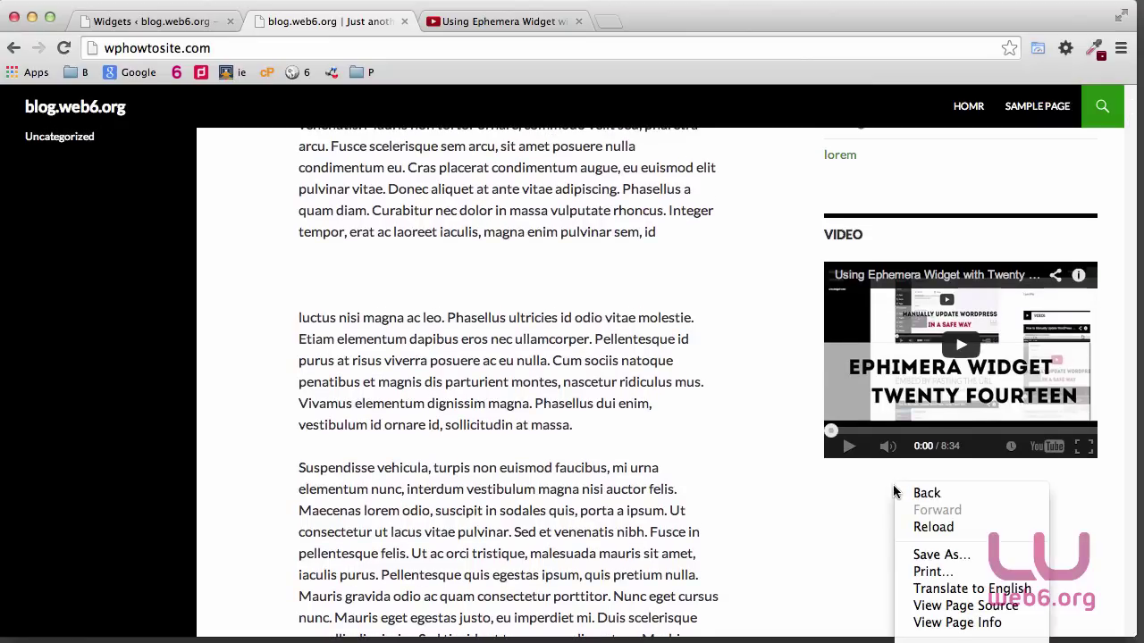
scroll(956, 187, up, 1)
right_click(958, 185)
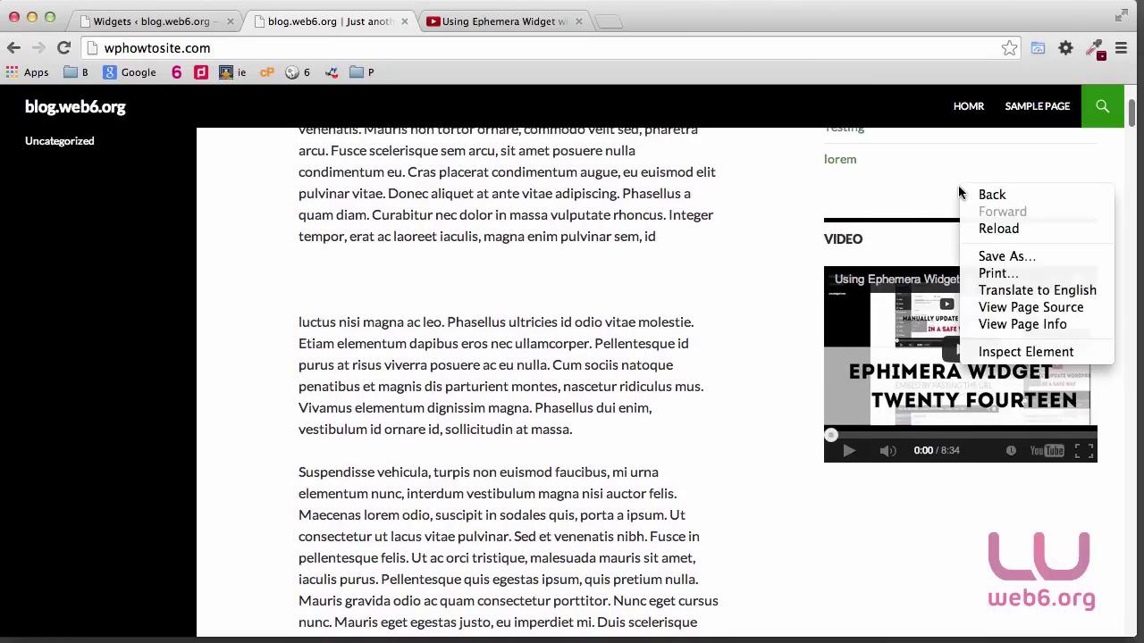
click(1019, 352)
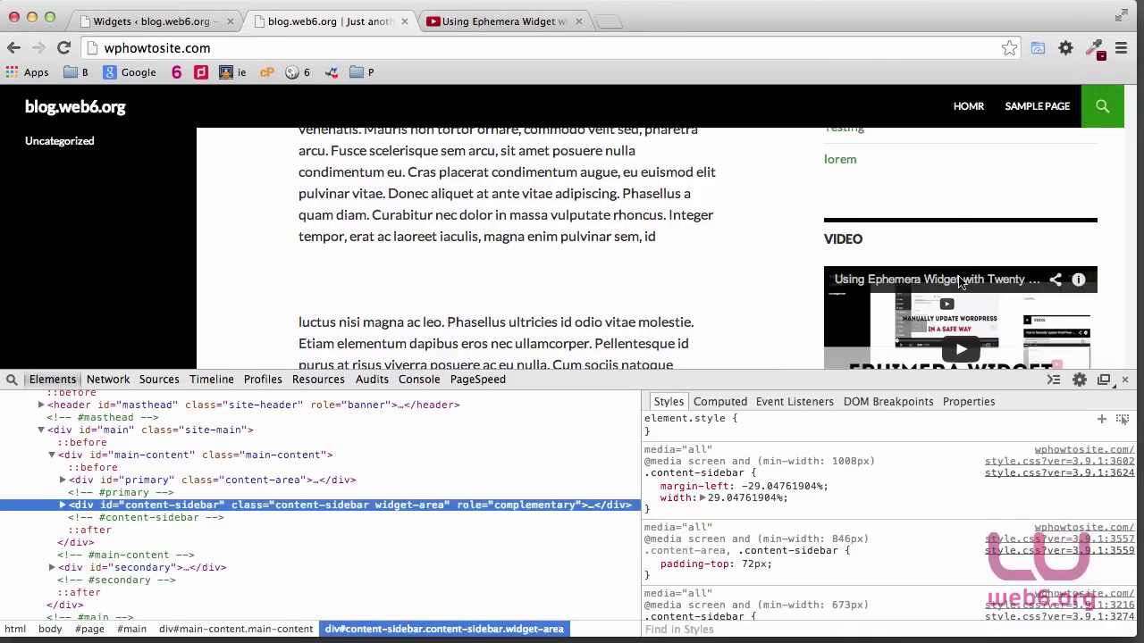
click(718, 401)
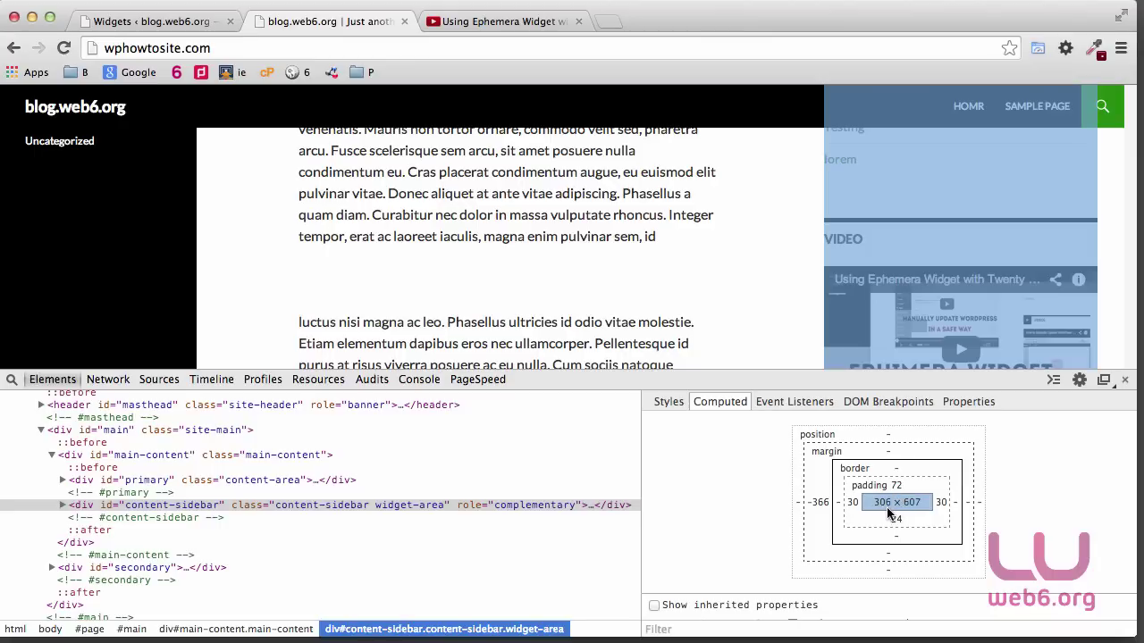
click(1125, 380)
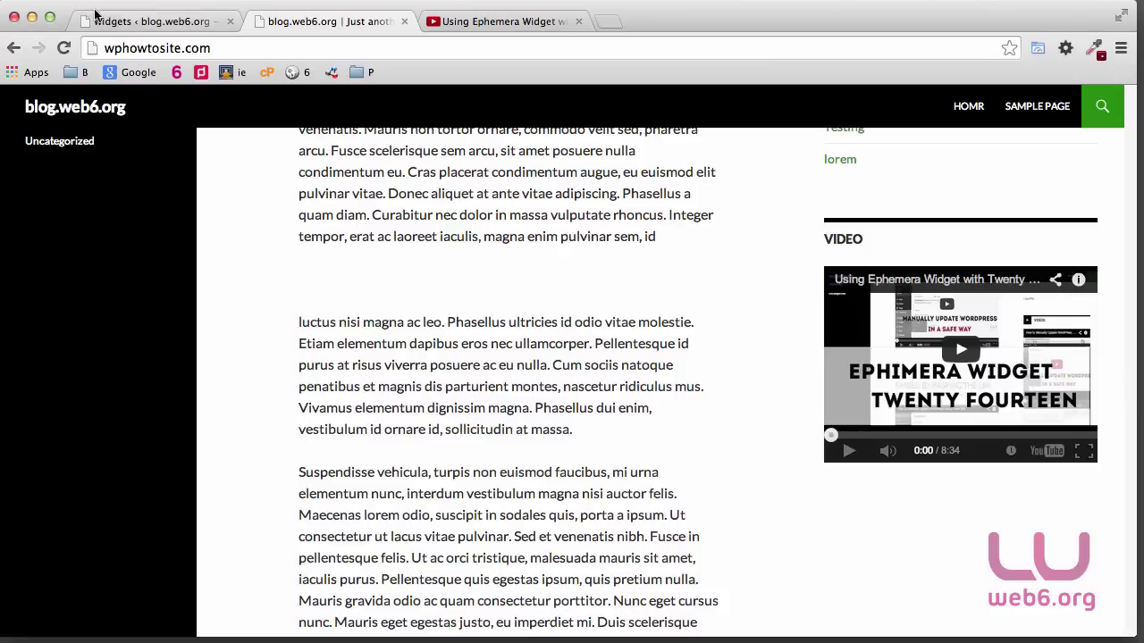
click(161, 21)
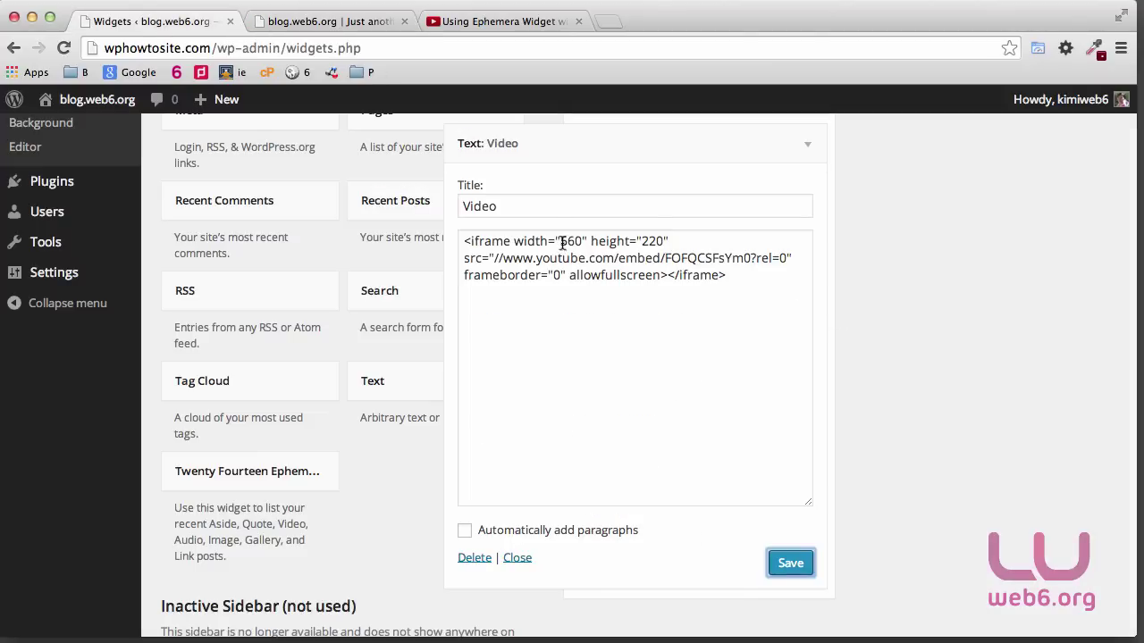
drag(561, 242, 583, 242)
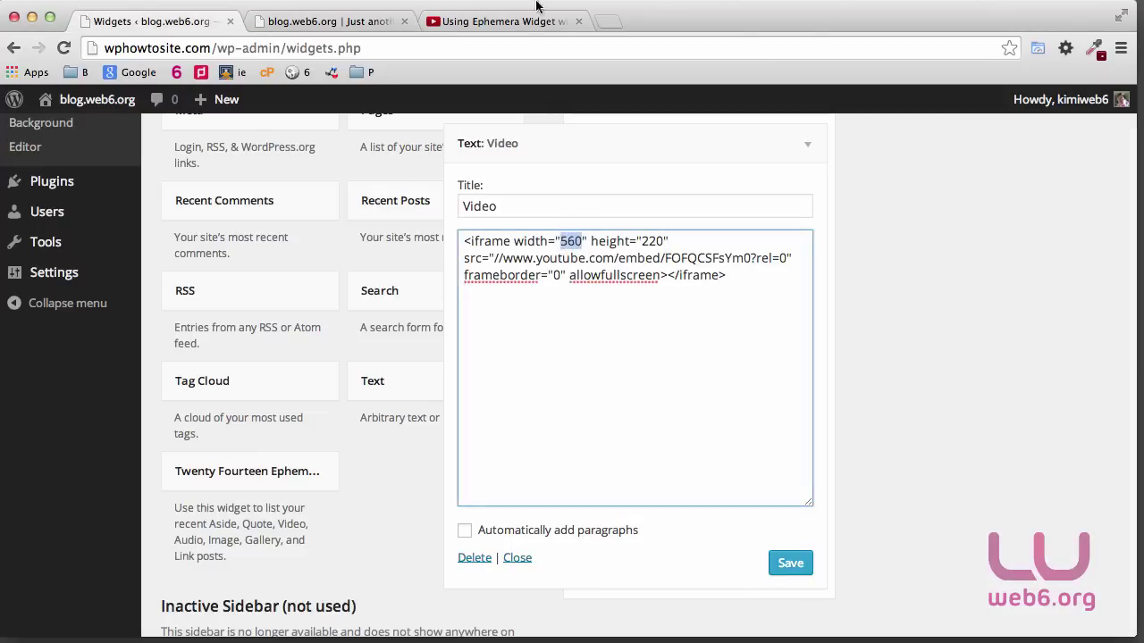
click(335, 22)
right_click(926, 173)
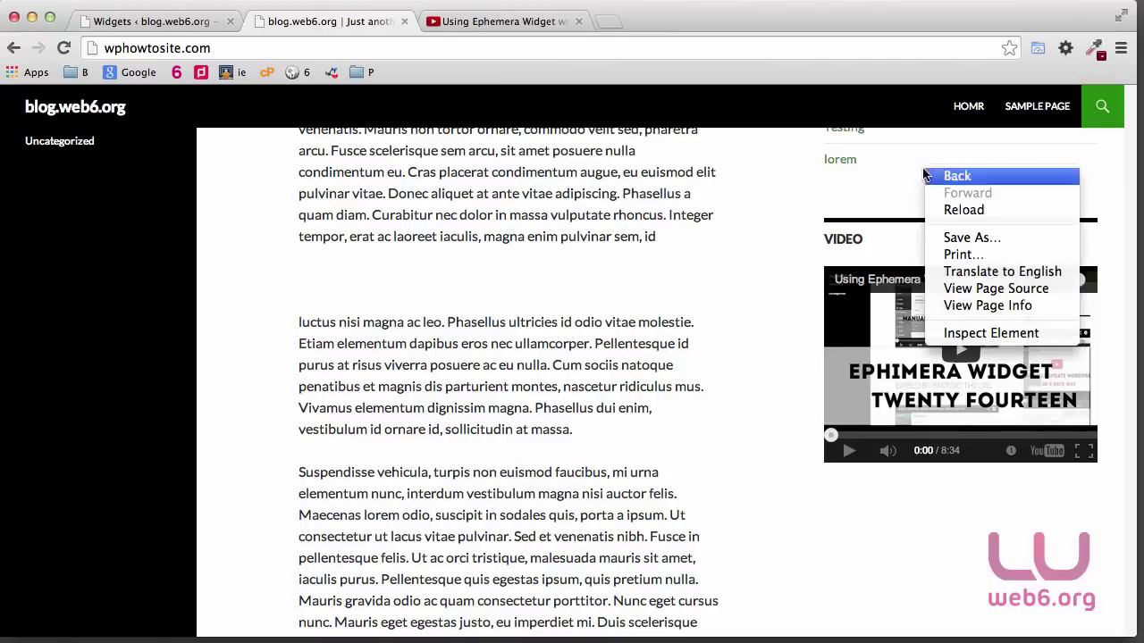
click(965, 332)
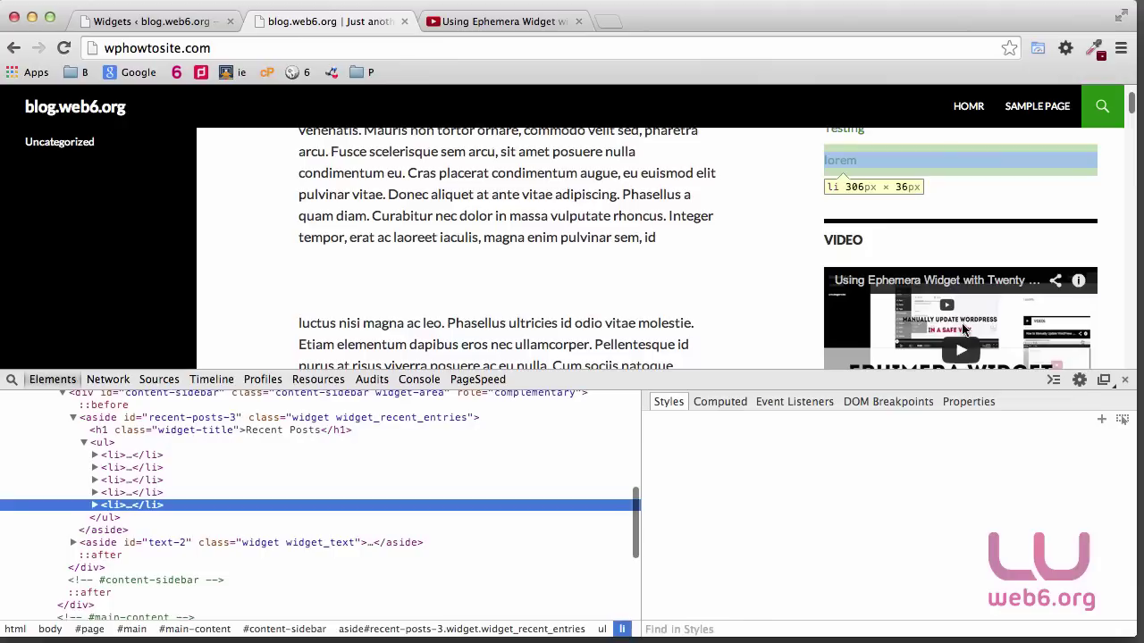
click(720, 402)
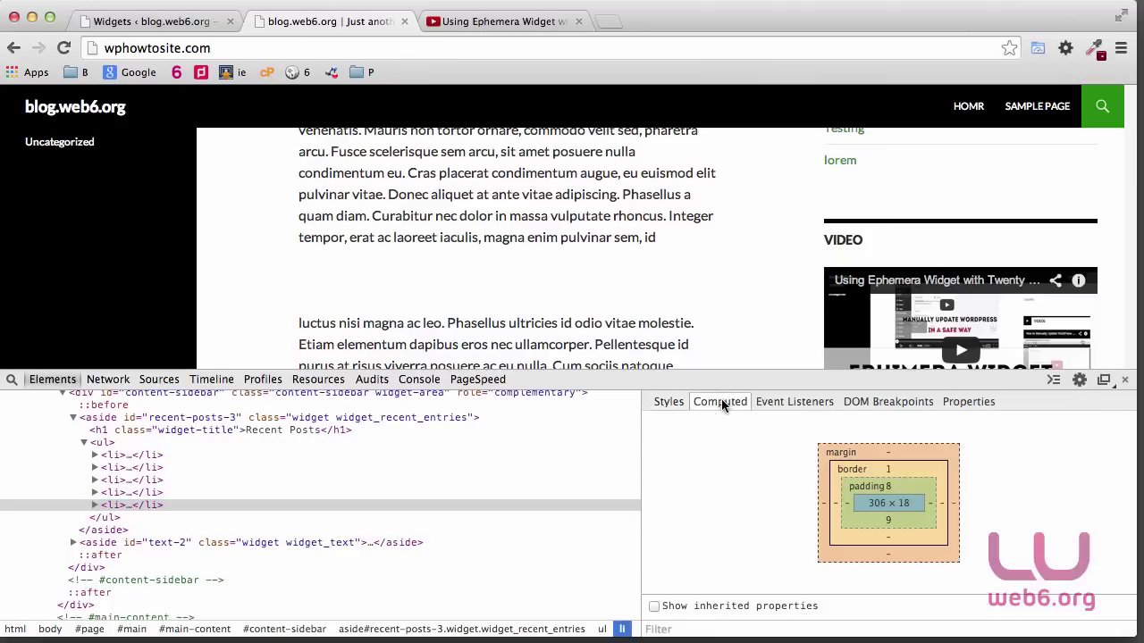
click(1124, 380)
Step: Replace width 560 with 306 and height 220 with 200, save, and reload the blog
click(164, 21)
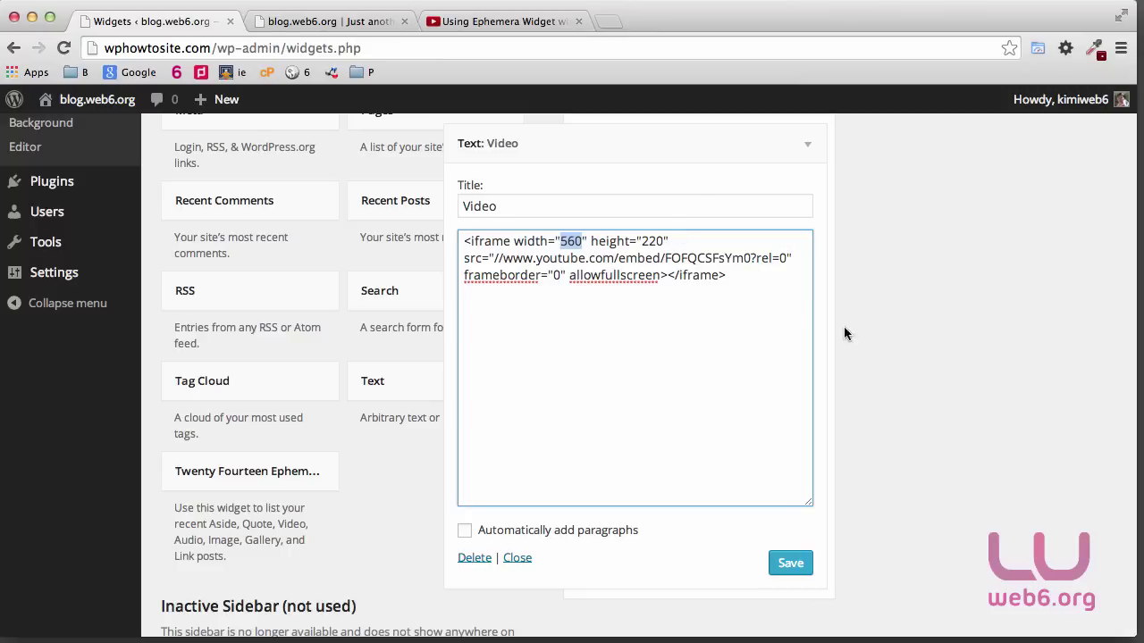
text(3)
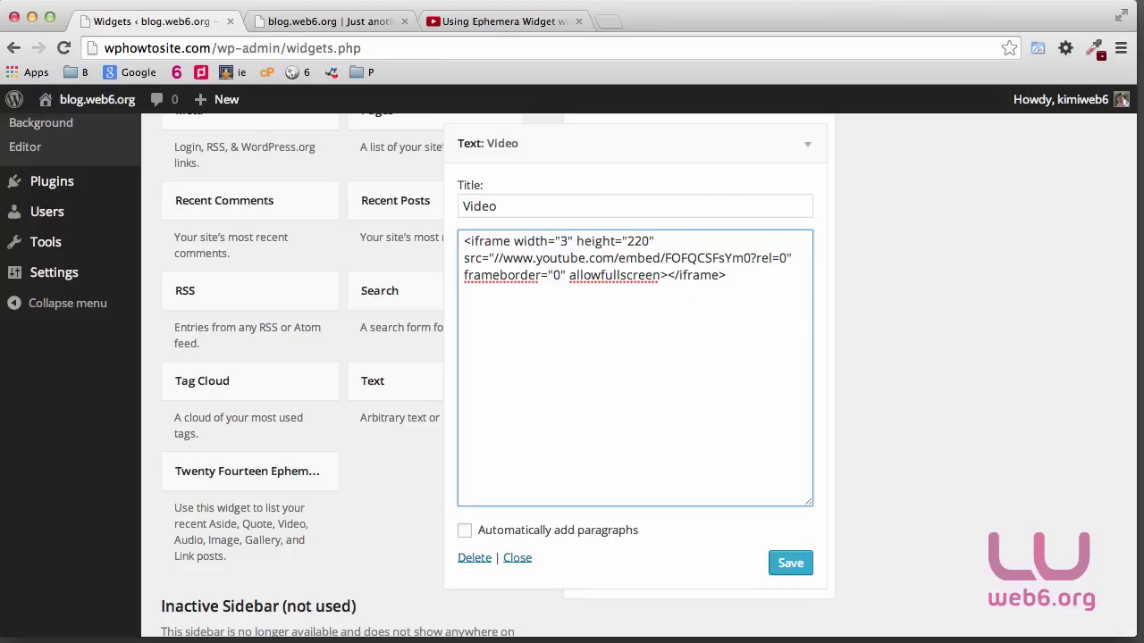
text(06)
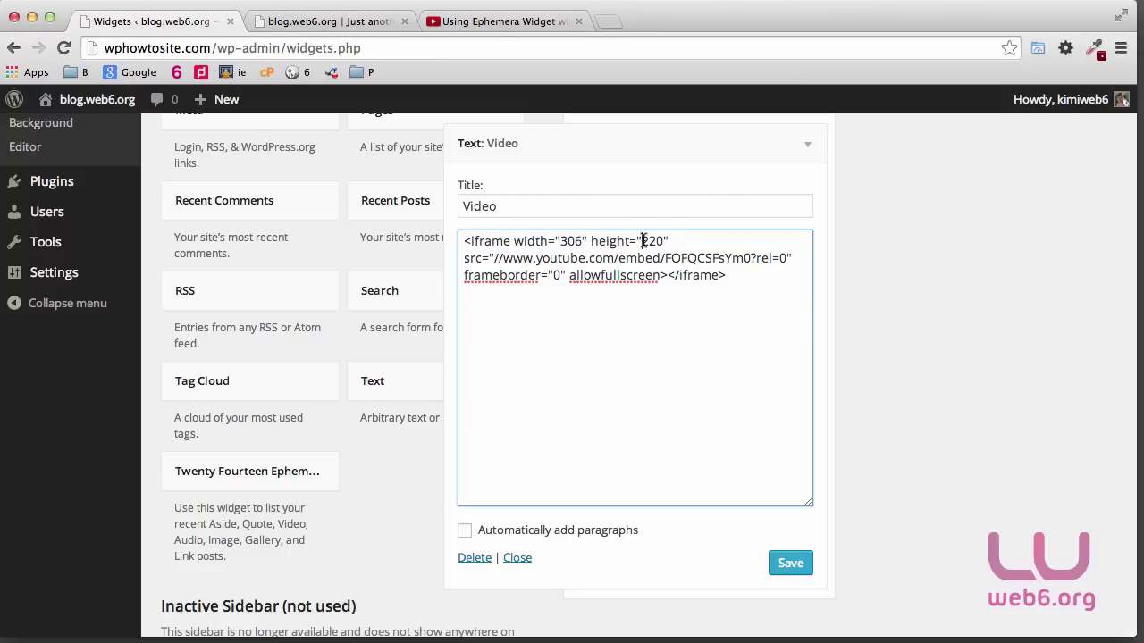
drag(642, 241, 658, 238)
text(20)
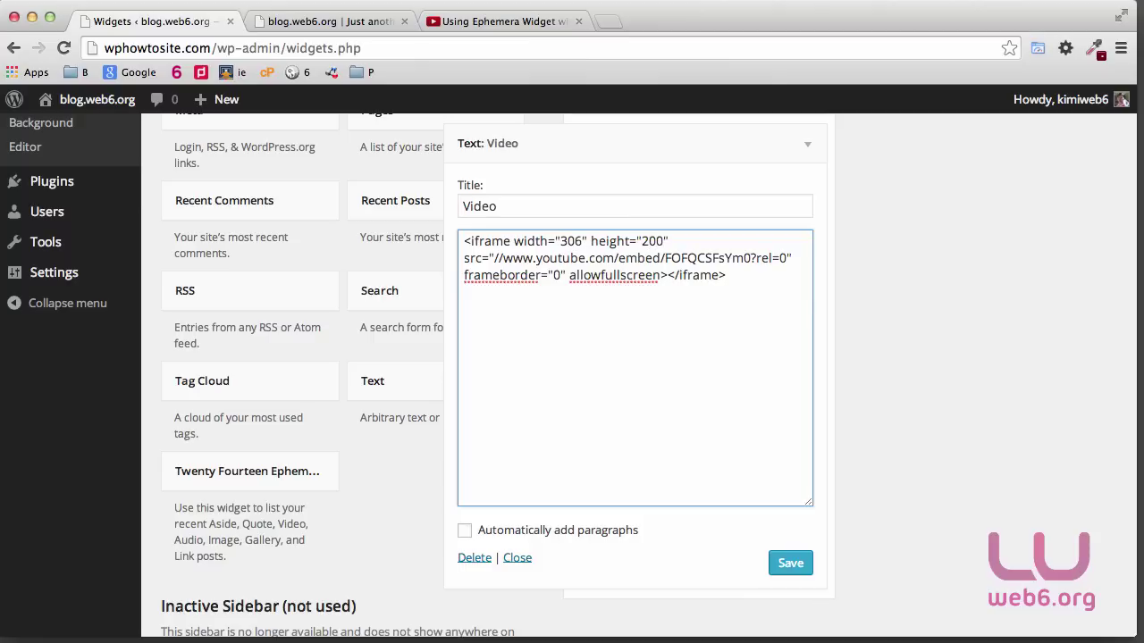
click(784, 564)
click(313, 20)
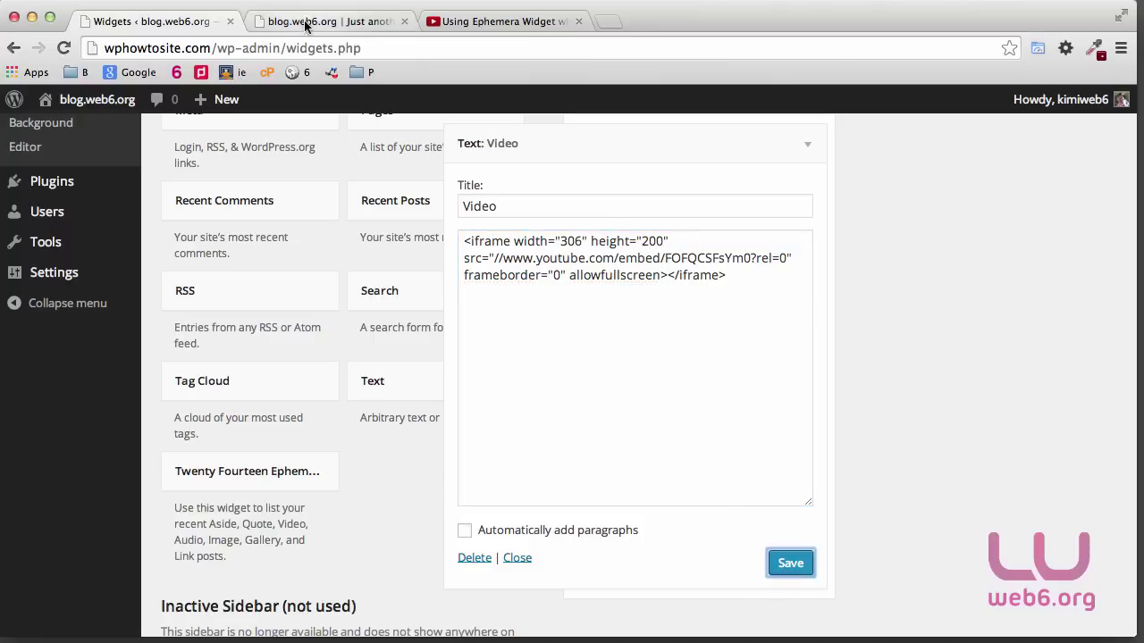
click(64, 48)
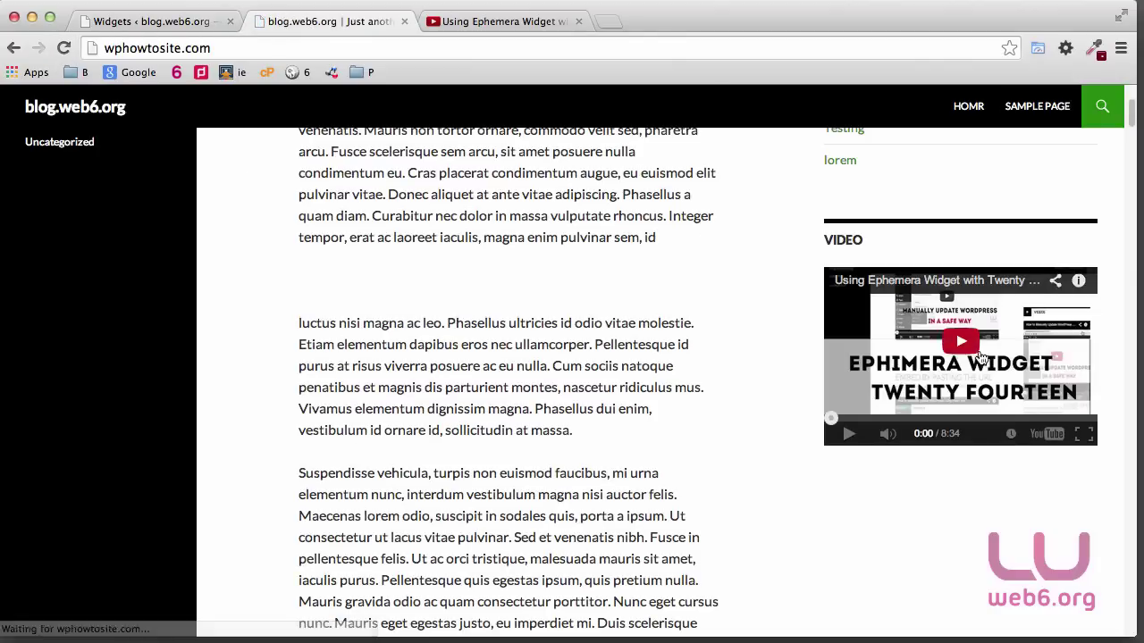
click(148, 20)
drag(562, 242, 661, 235)
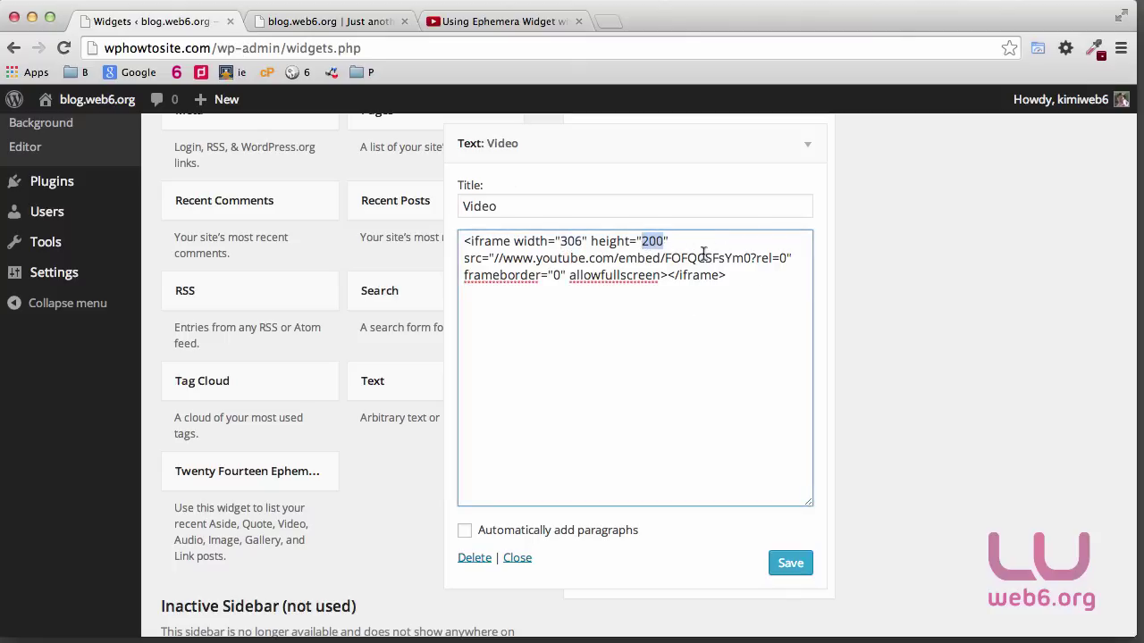
click(333, 22)
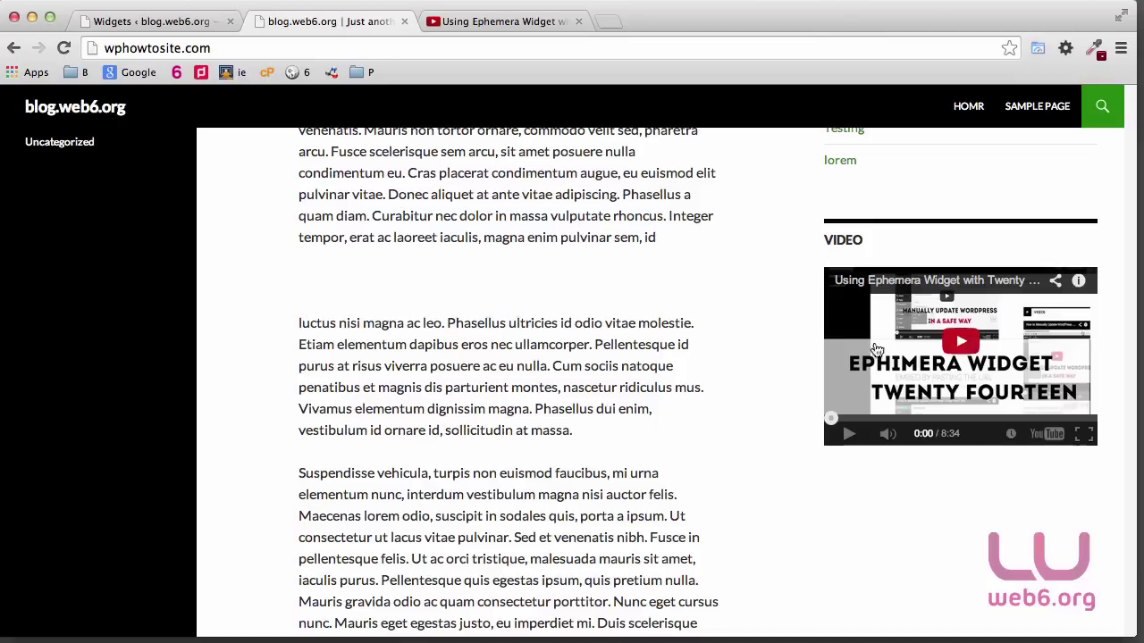
scroll(948, 438, up, 1)
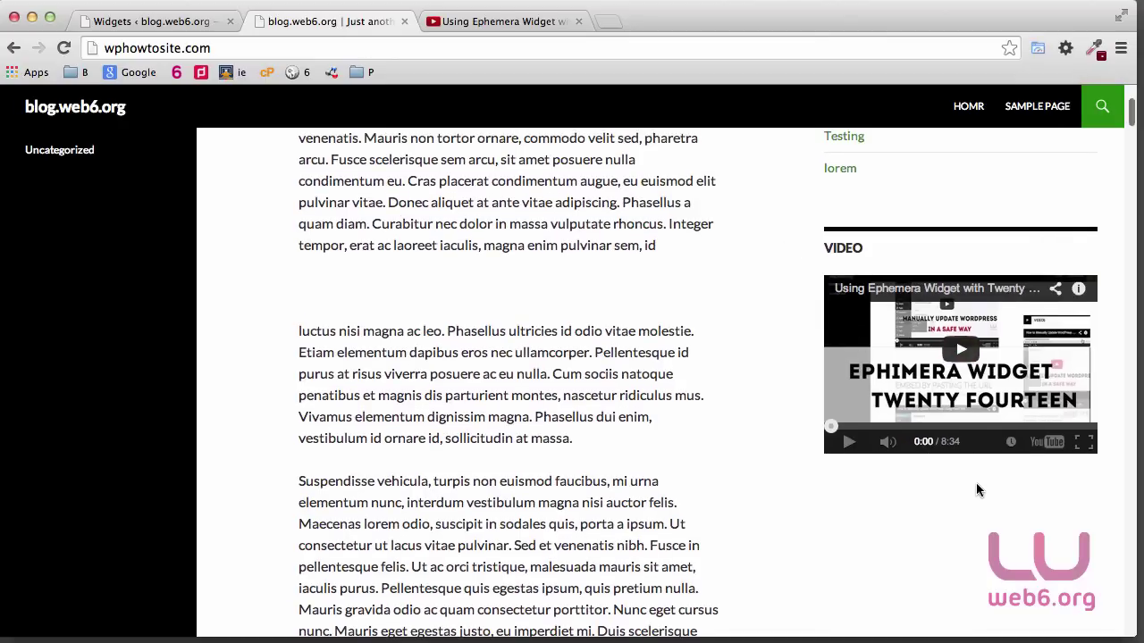